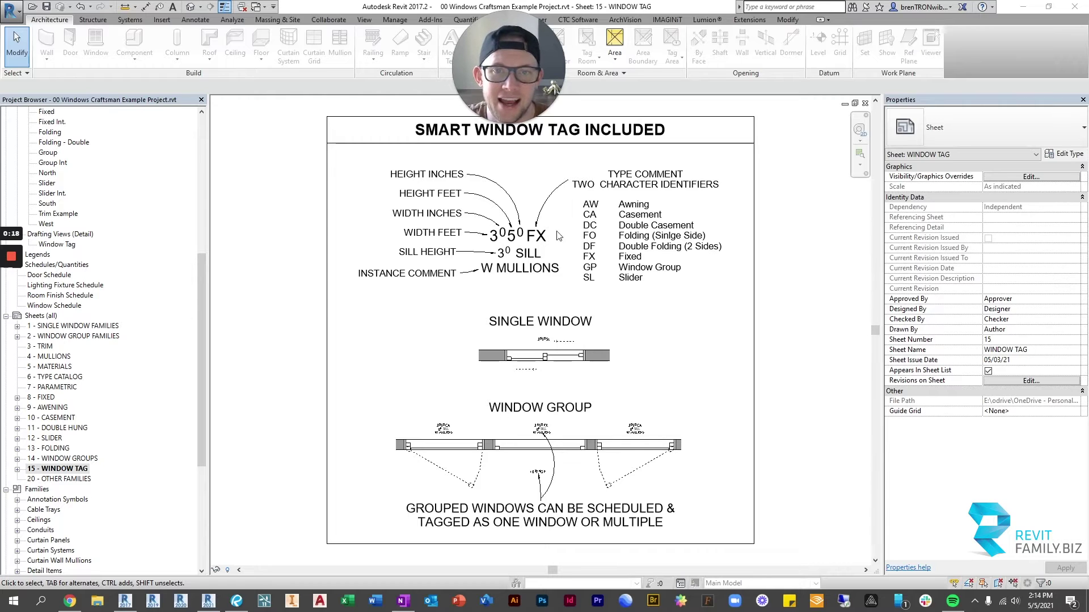
Step: Pan and zoom around the window tag sheet to review the tag legend and SINGLE WINDOW drawing
{"action": "scroll", "coordinate": [531, 252], "scroll_direction": "up", "scroll_amount": 3}
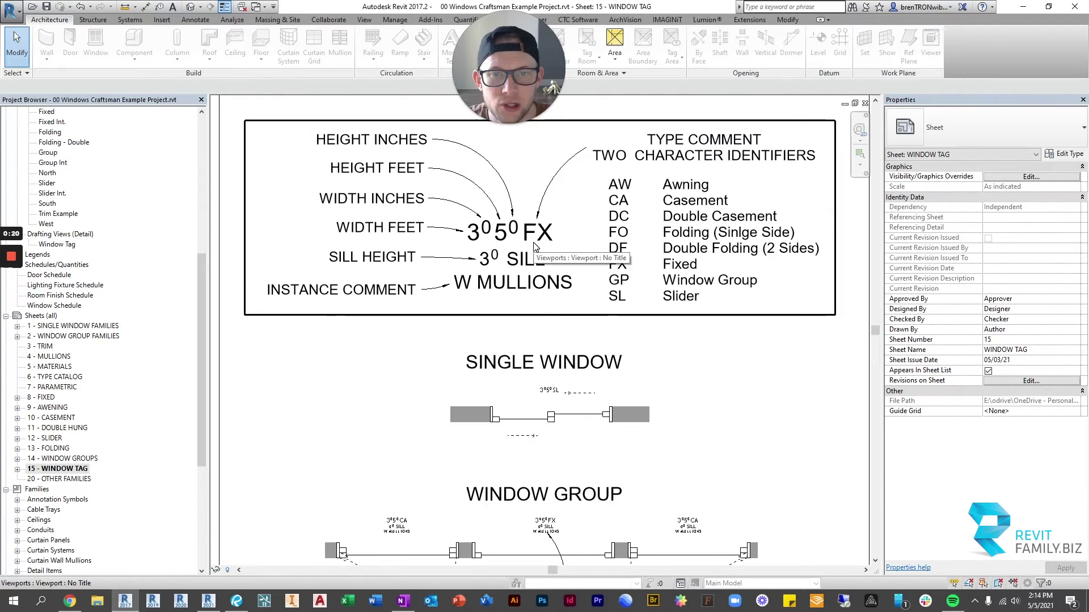
{"action": "scroll", "coordinate": [528, 306], "scroll_direction": "down", "scroll_amount": 1}
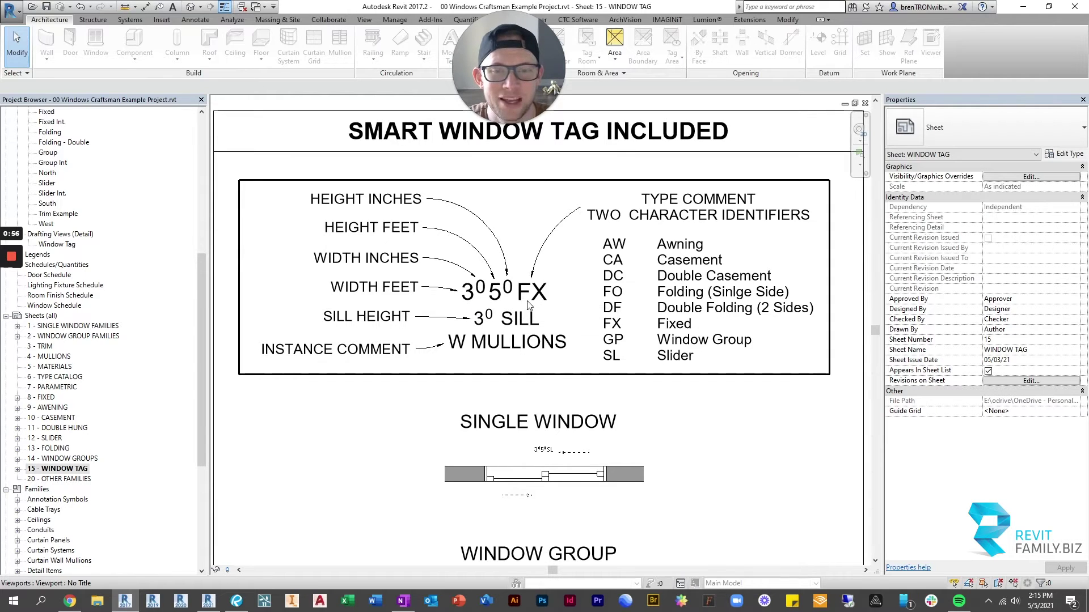
{"action": "scroll", "coordinate": [535, 316], "scroll_direction": "down", "scroll_amount": 2}
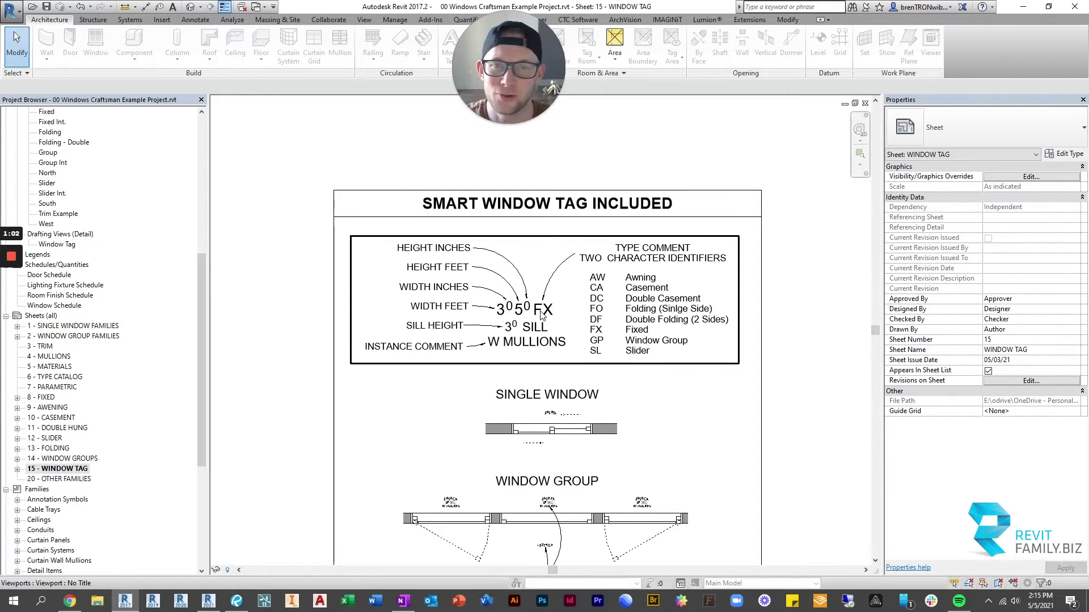
{"action": "scroll", "coordinate": [533, 311], "scroll_direction": "up", "scroll_amount": 3}
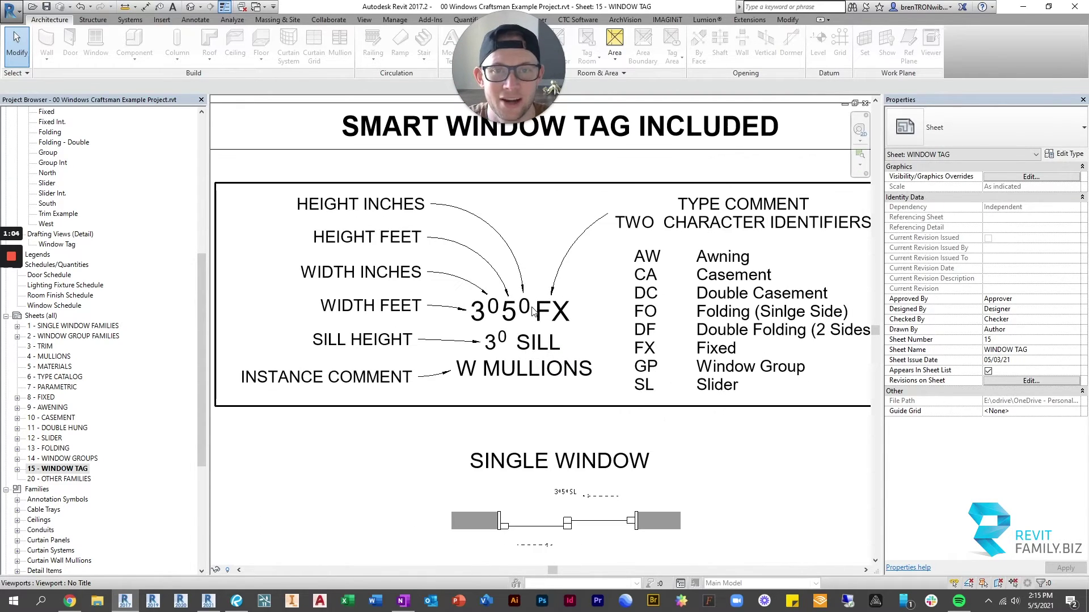
{"action": "middle_click_drag", "start_coordinate": [533, 310], "coordinate": [560, 309]}
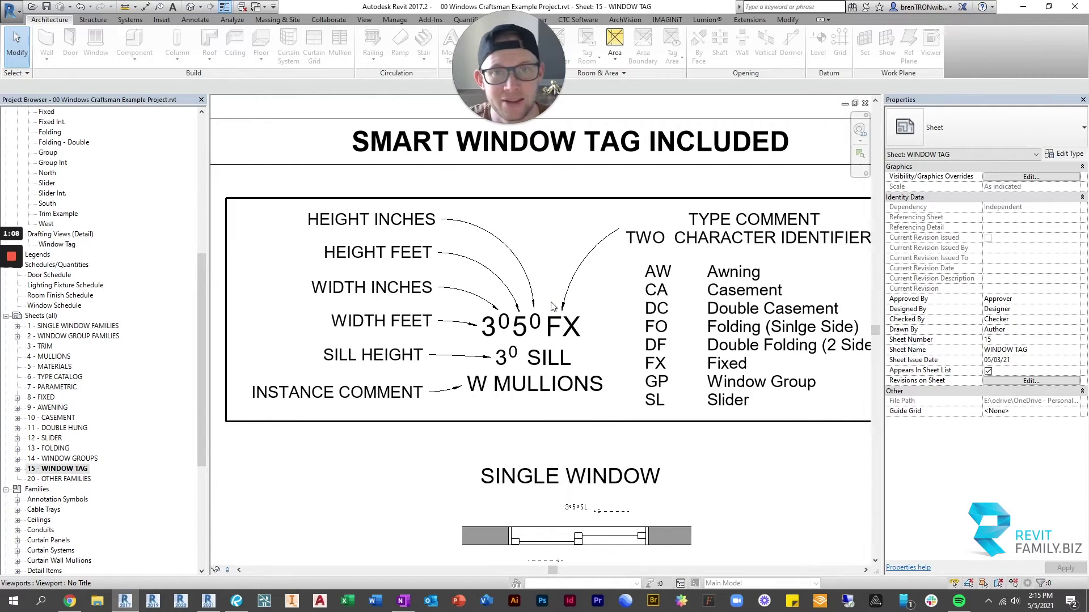
{"action": "scroll", "coordinate": [553, 306], "scroll_direction": "down", "scroll_amount": 2}
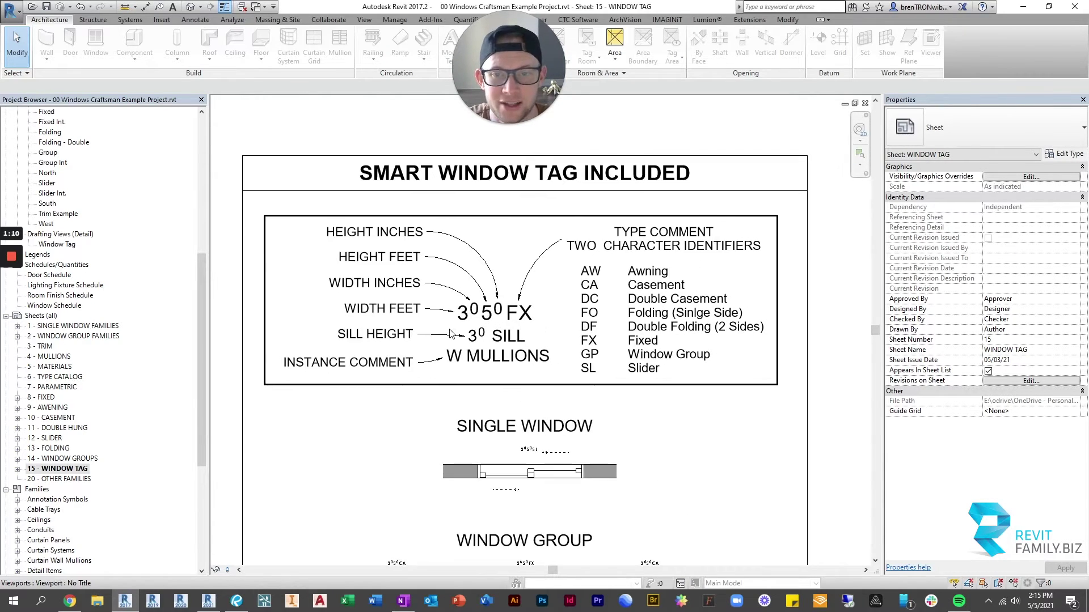
{"action": "scroll", "coordinate": [450, 333], "scroll_direction": "up", "scroll_amount": 1}
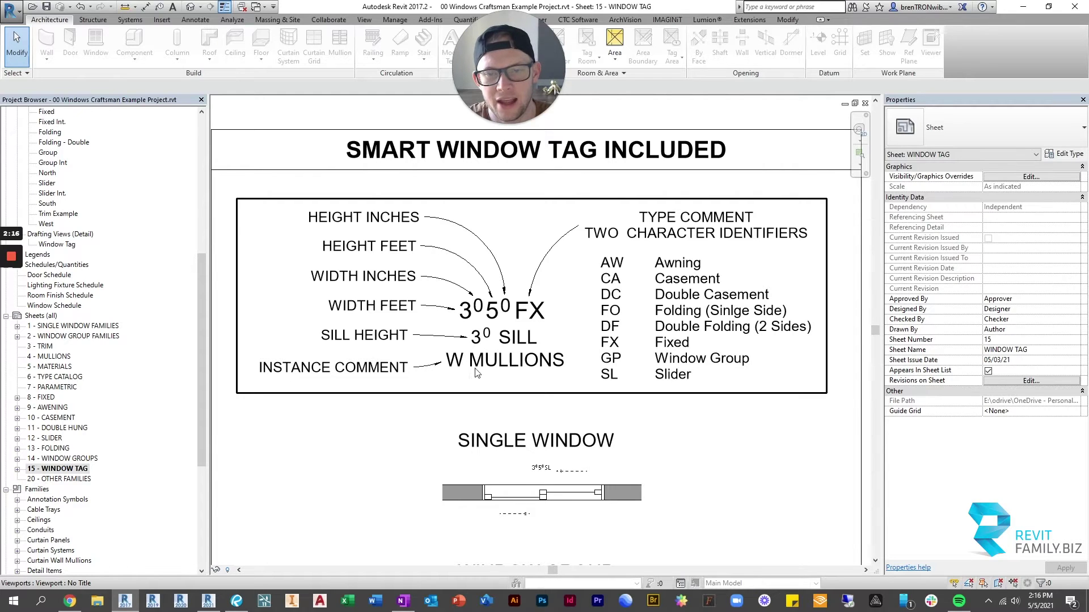
{"action": "scroll", "coordinate": [475, 372], "scroll_direction": "down", "scroll_amount": 1}
{"action": "scroll", "coordinate": [471, 371], "scroll_direction": "down", "scroll_amount": 1}
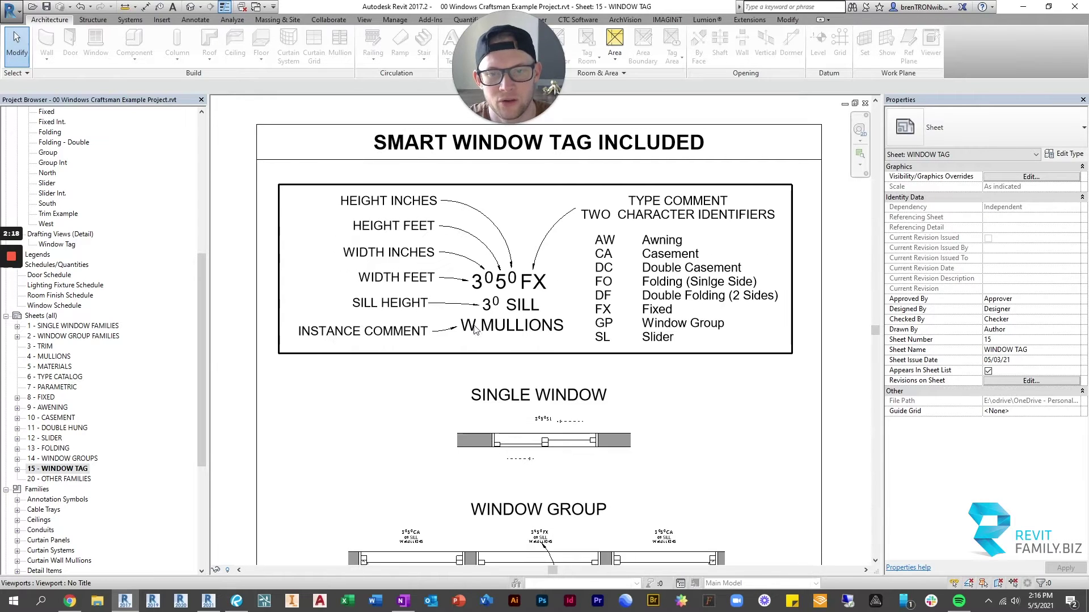
{"action": "scroll", "coordinate": [475, 331], "scroll_direction": "up", "scroll_amount": 2}
{"action": "scroll", "coordinate": [351, 345], "scroll_direction": "down", "scroll_amount": 1}
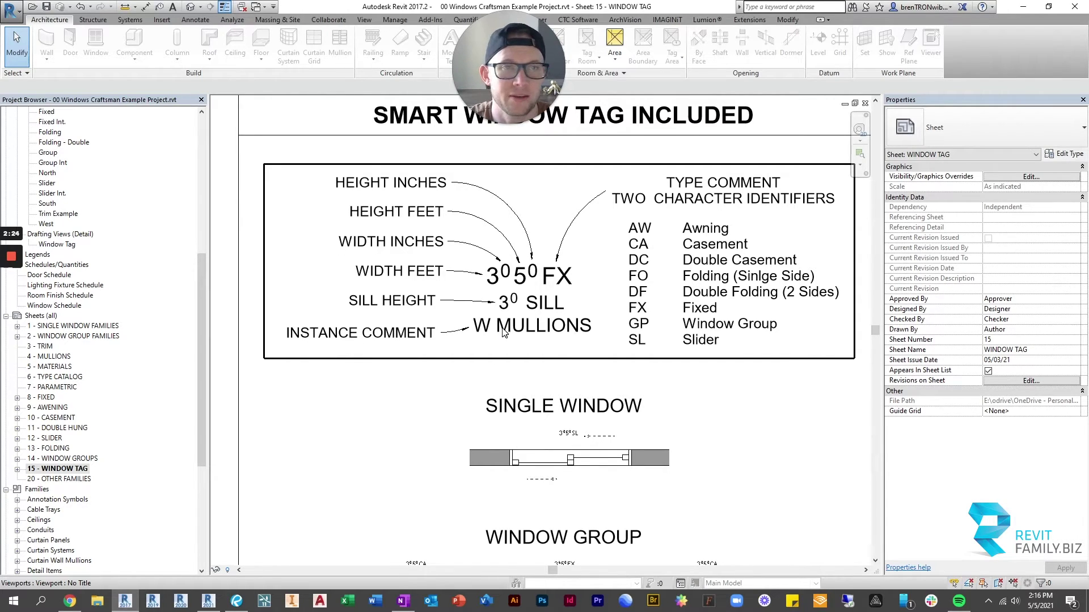
{"action": "scroll", "coordinate": [642, 292], "scroll_direction": "down", "scroll_amount": 3}
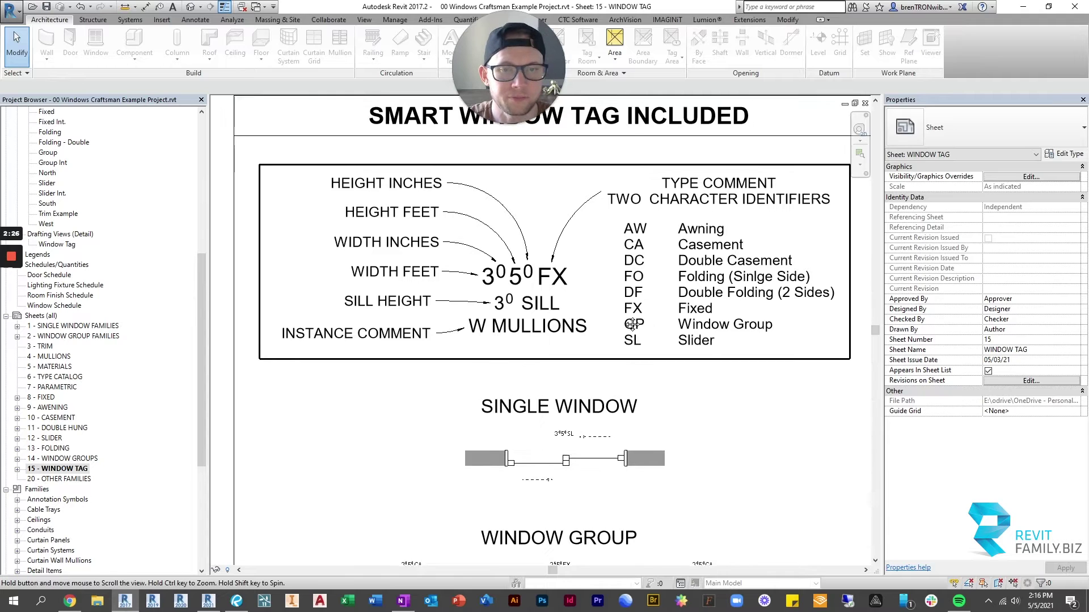
{"action": "scroll", "coordinate": [526, 308], "scroll_direction": "up", "scroll_amount": 2}
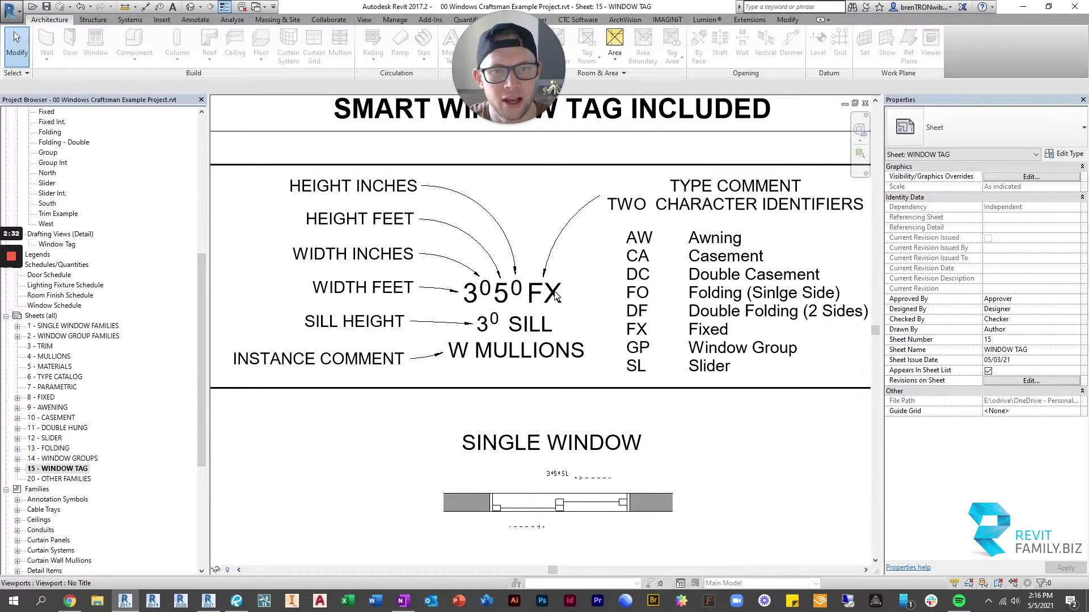
{"action": "middle_click_drag", "start_coordinate": [589, 253], "coordinate": [552, 269]}
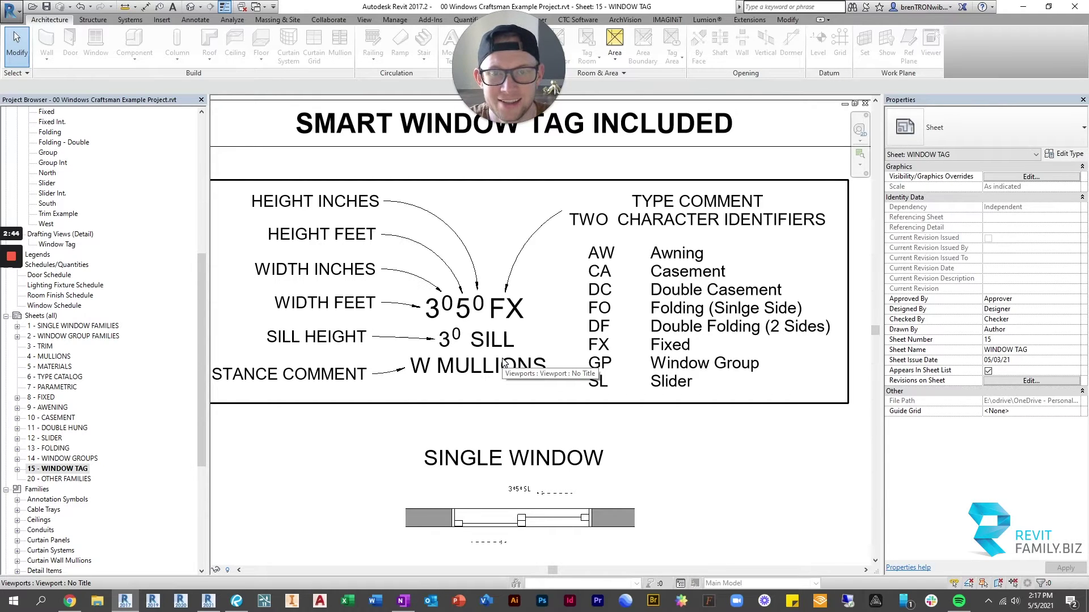
{"action": "middle_click_drag", "start_coordinate": [270, 374], "coordinate": [360, 371]}
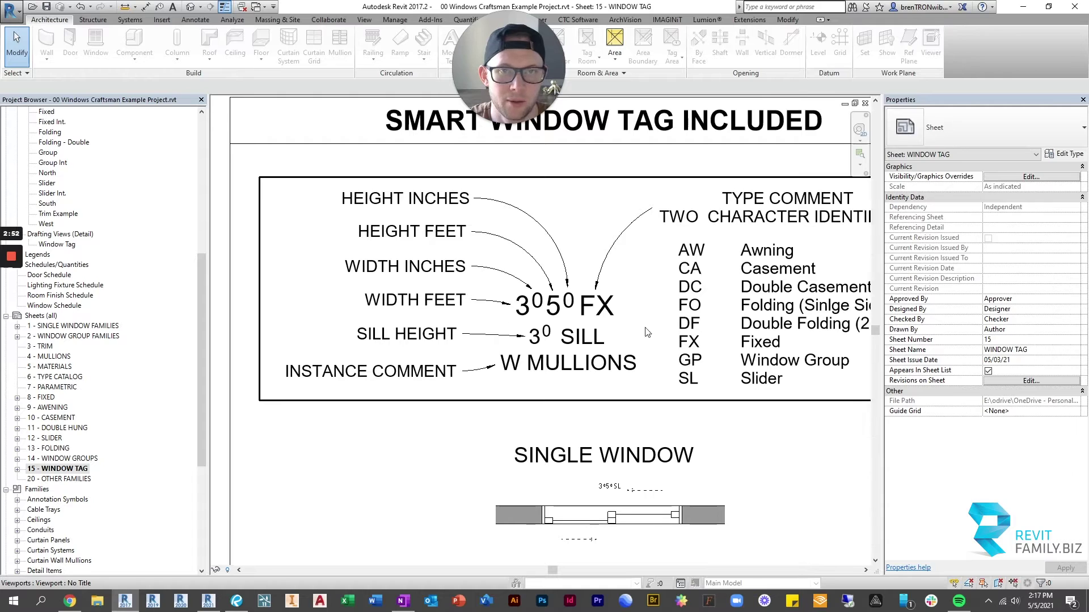
{"action": "scroll", "coordinate": [604, 352], "scroll_direction": "down", "scroll_amount": 3}
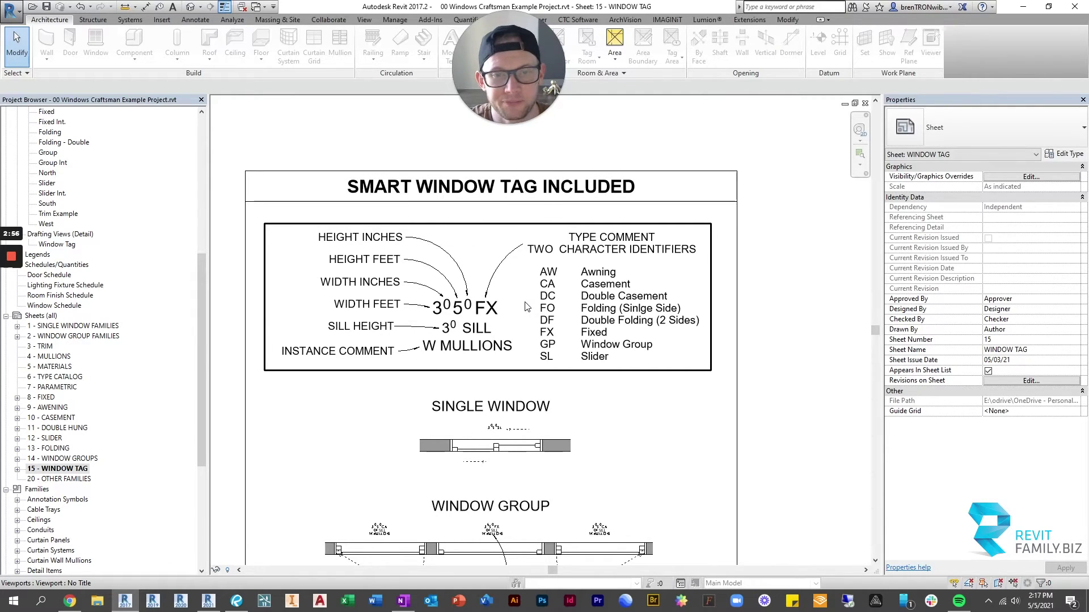
{"action": "scroll", "coordinate": [530, 315], "scroll_direction": "down", "scroll_amount": 3}
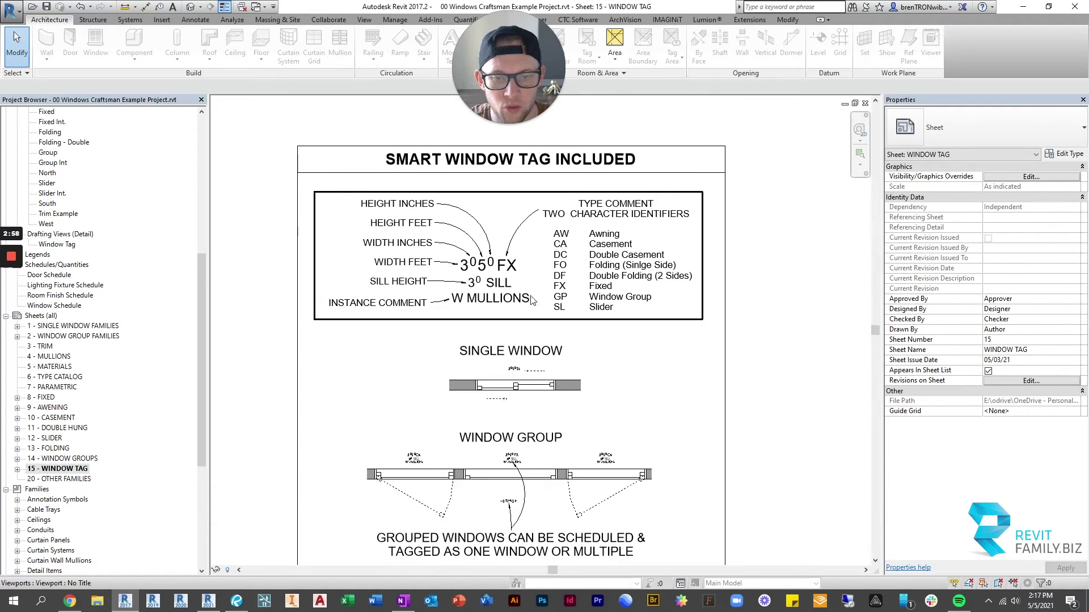
{"action": "middle_click_drag", "start_coordinate": [542, 330], "coordinate": [547, 384]}
{"action": "scroll", "coordinate": [522, 413], "scroll_direction": "up", "scroll_amount": 1}
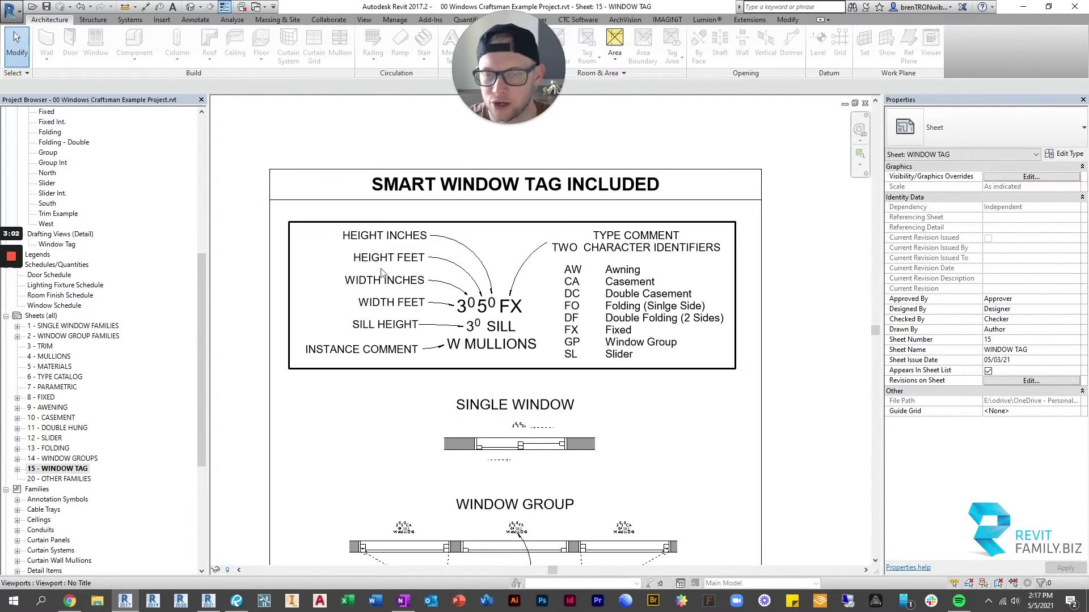
Step: Open Project2's default 3D view with the 3D shortcut and set its visual style to Shaded
{"action": "key", "text": "3"}
{"action": "key", "text": "d"}
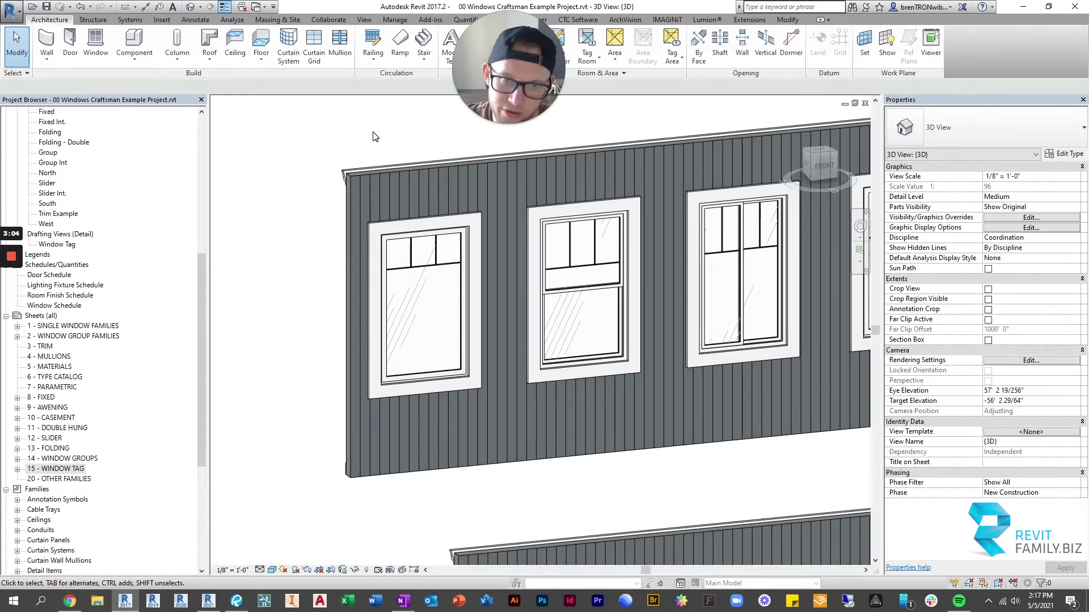
{"action": "scroll", "coordinate": [532, 327], "scroll_direction": "down", "scroll_amount": 2}
{"action": "scroll", "coordinate": [531, 327], "scroll_direction": "up", "scroll_amount": 1}
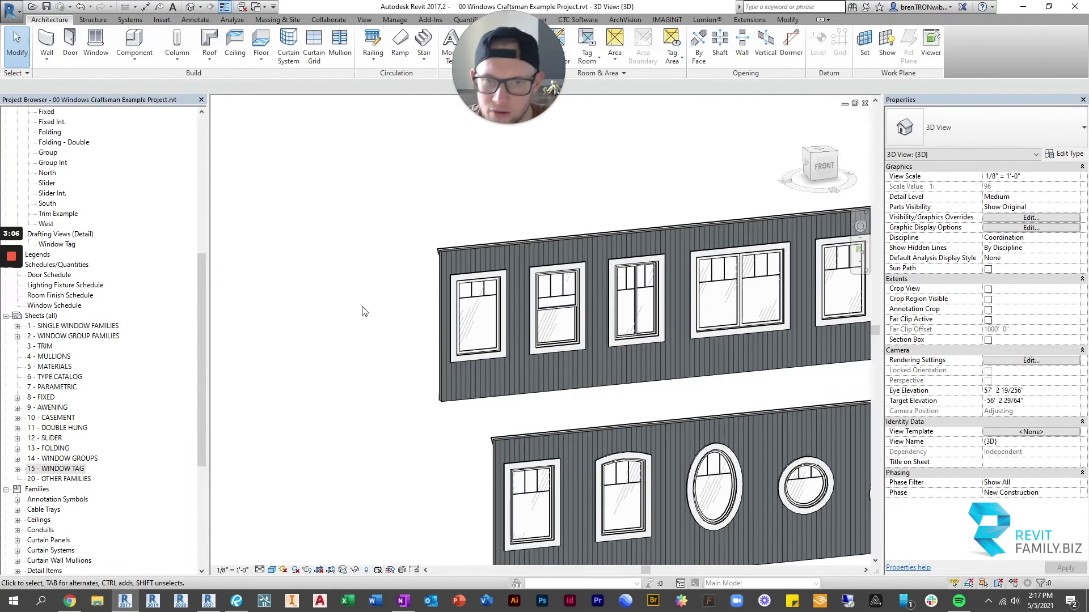
{"action": "key", "text": "ctrl+Tab"}
{"action": "key", "text": "ctrl+Tab"}
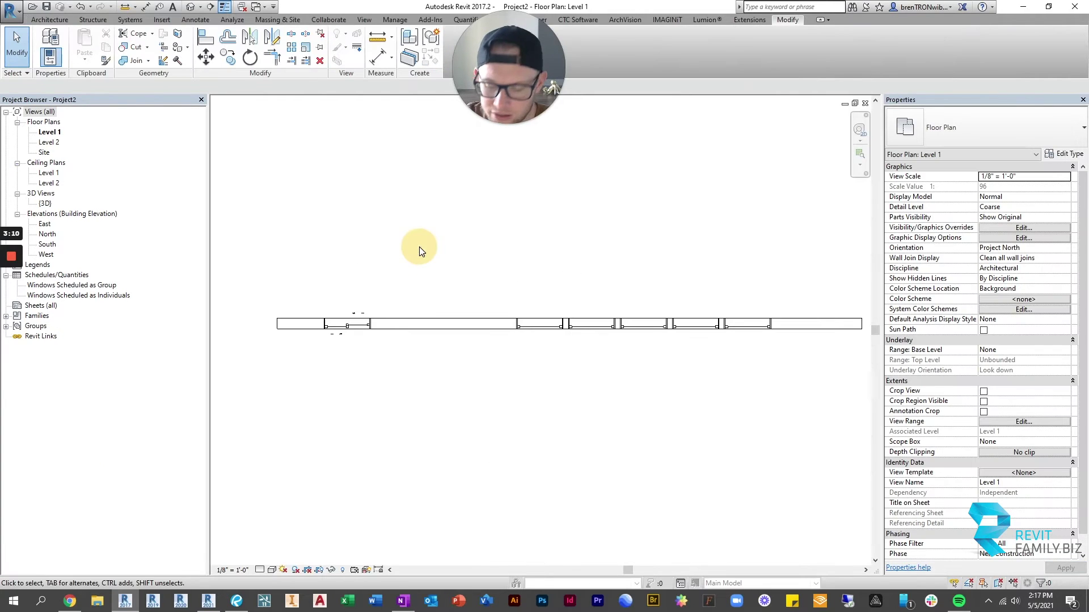
{"action": "key", "text": "3"}
{"action": "key", "text": "d"}
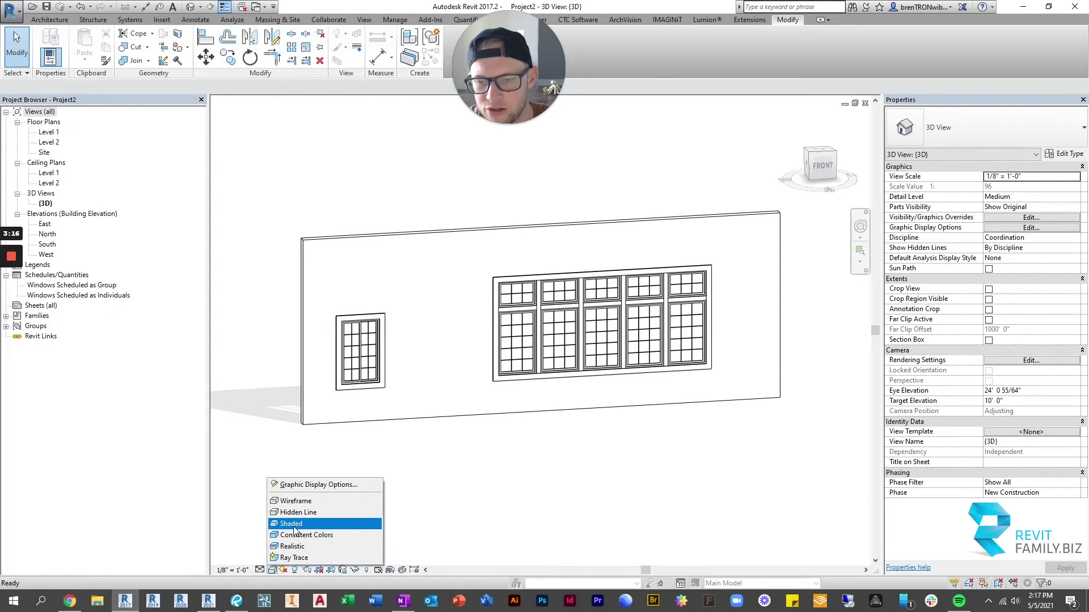
{"action": "left_click", "coordinate": [294, 529]}
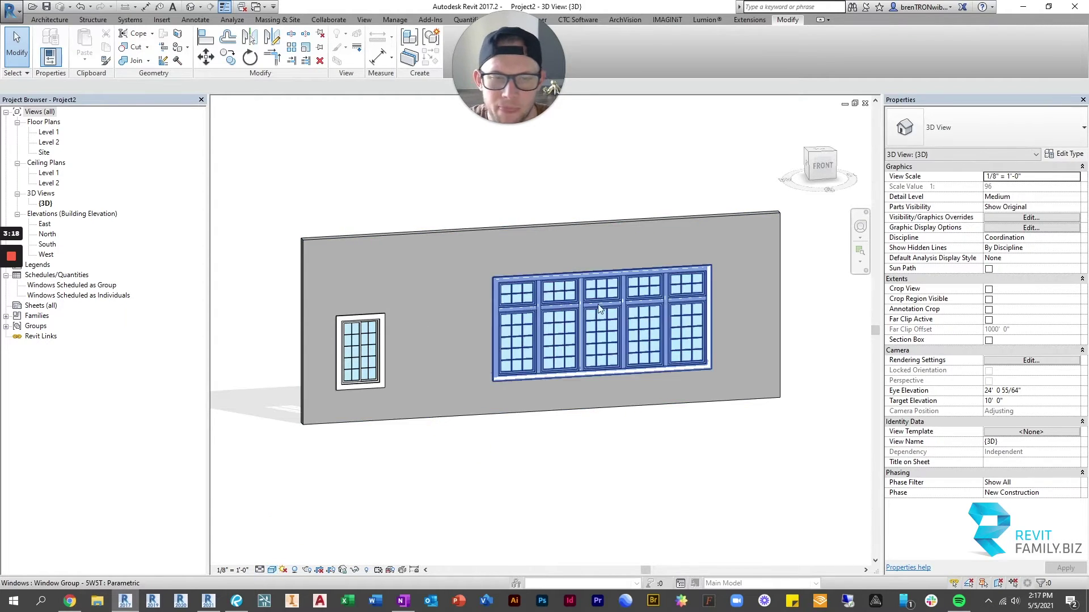
{"action": "scroll", "coordinate": [485, 399], "scroll_direction": "up", "scroll_amount": 1}
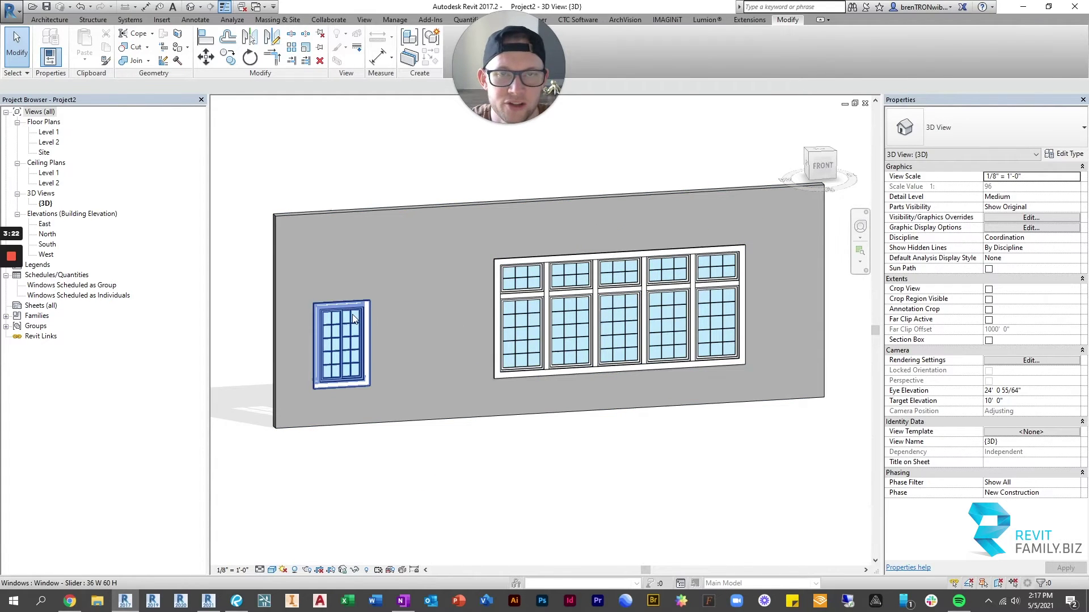
{"action": "middle_click_drag", "start_coordinate": [355, 341], "coordinate": [379, 345]}
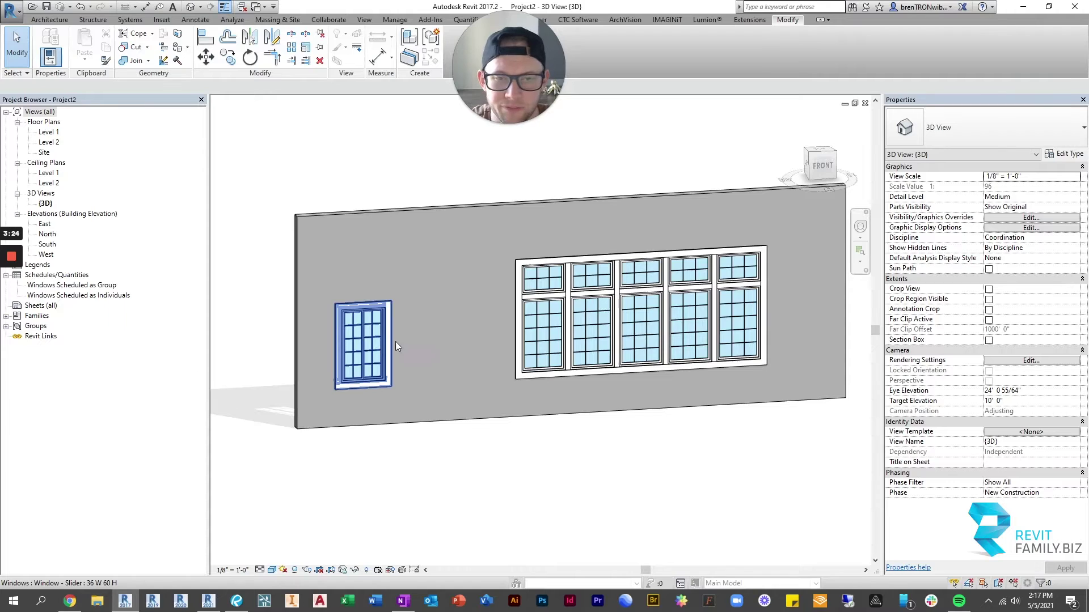
Step: Open the Level 1 floor plan and frame the small slider window
{"action": "double_click", "coordinate": [50, 132]}
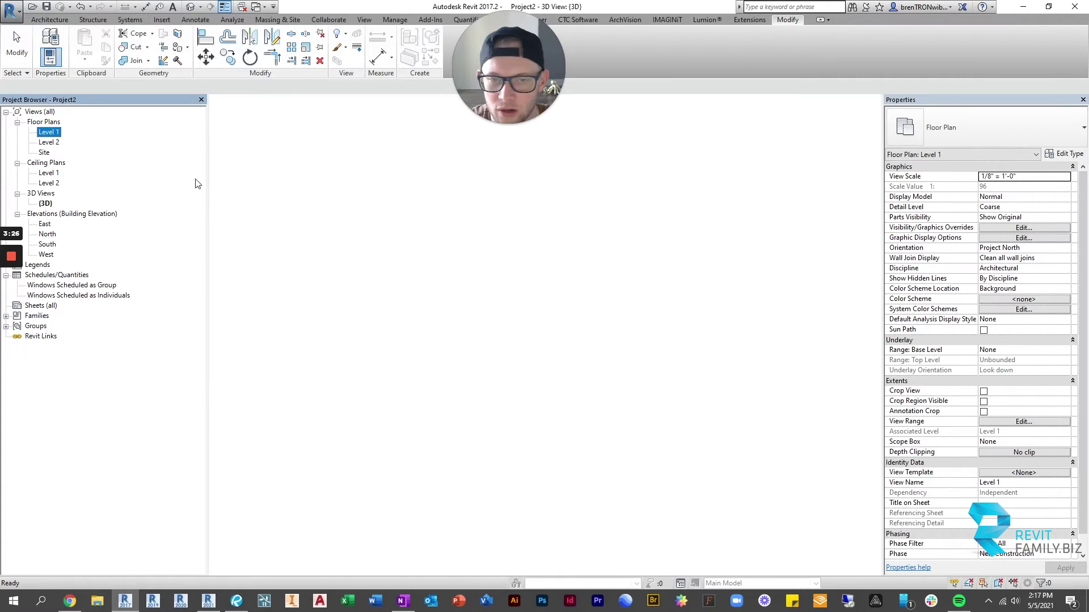
{"action": "left_click", "coordinate": [363, 326]}
{"action": "scroll", "coordinate": [406, 341], "scroll_direction": "up", "scroll_amount": 3}
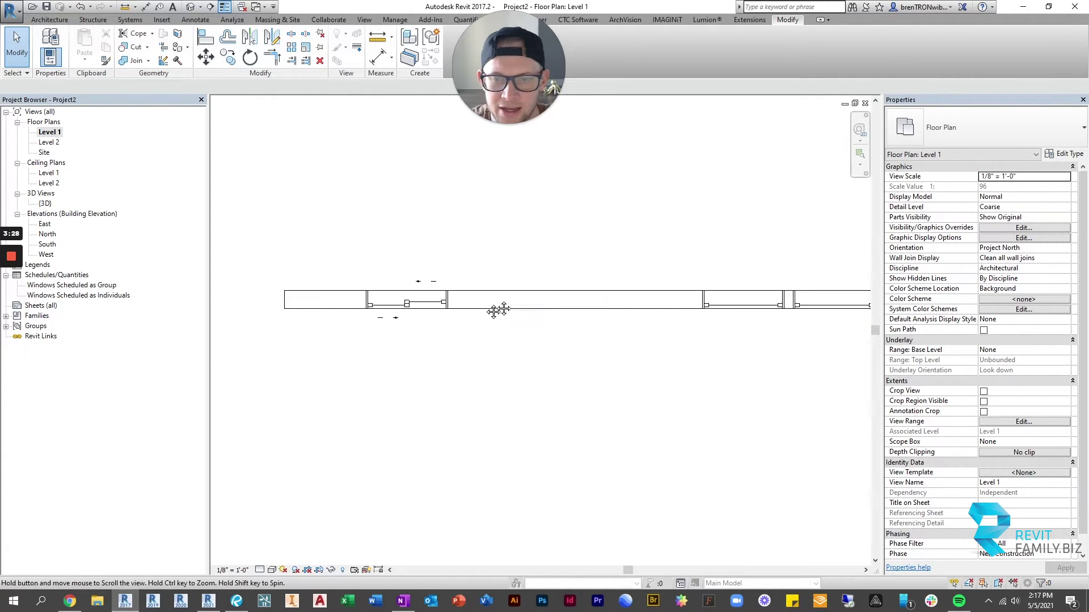
{"action": "left_click", "coordinate": [644, 271]}
{"action": "scroll", "coordinate": [618, 287], "scroll_direction": "down", "scroll_amount": 3}
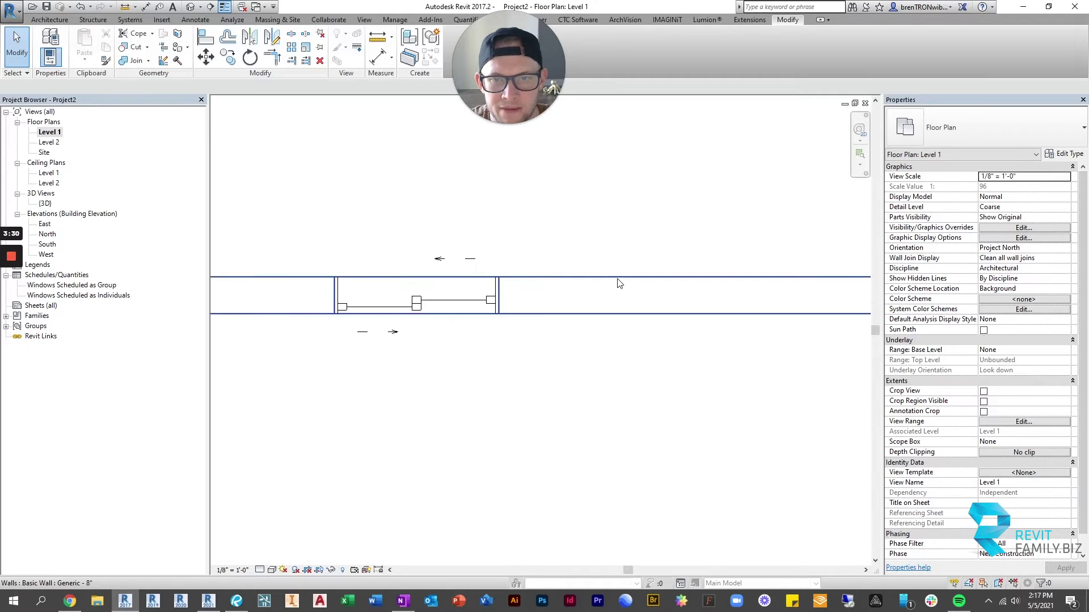
{"action": "middle_click_drag", "start_coordinate": [616, 290], "coordinate": [525, 352]}
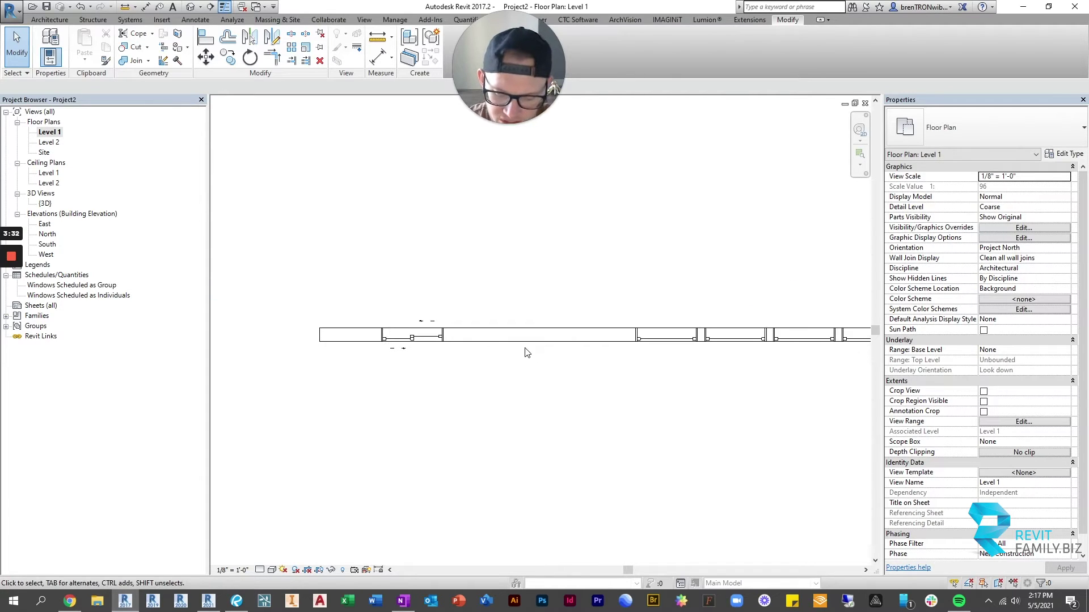
Step: Tag the slider window by category, placing a 3050 window tag below it
{"action": "key", "text": "t"}
{"action": "key", "text": "g"}
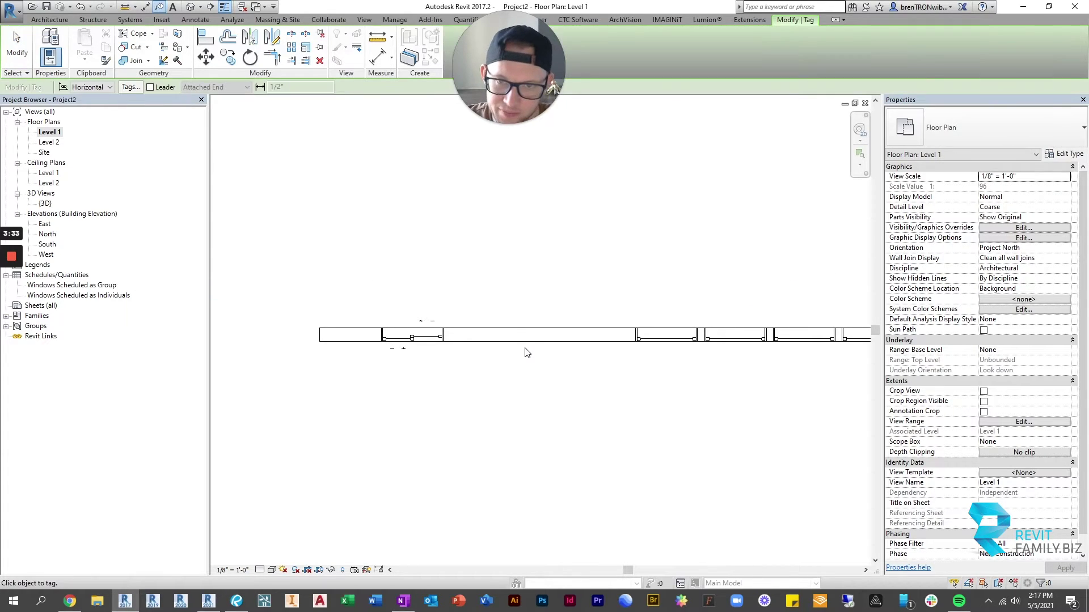
{"action": "left_click", "coordinate": [416, 338]}
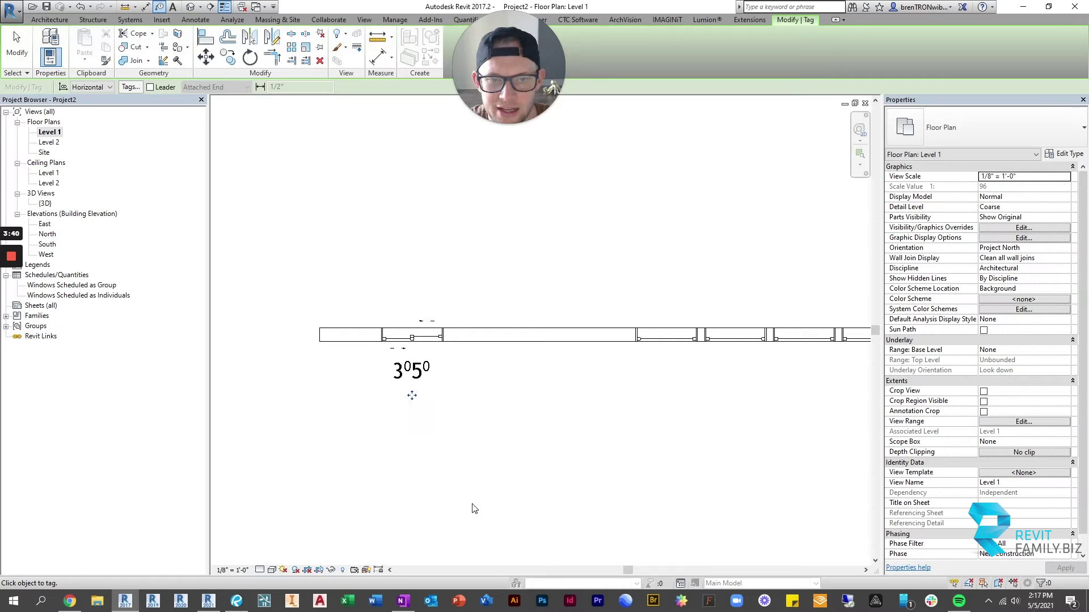
{"action": "scroll", "coordinate": [382, 314], "scroll_direction": "up", "scroll_amount": 2}
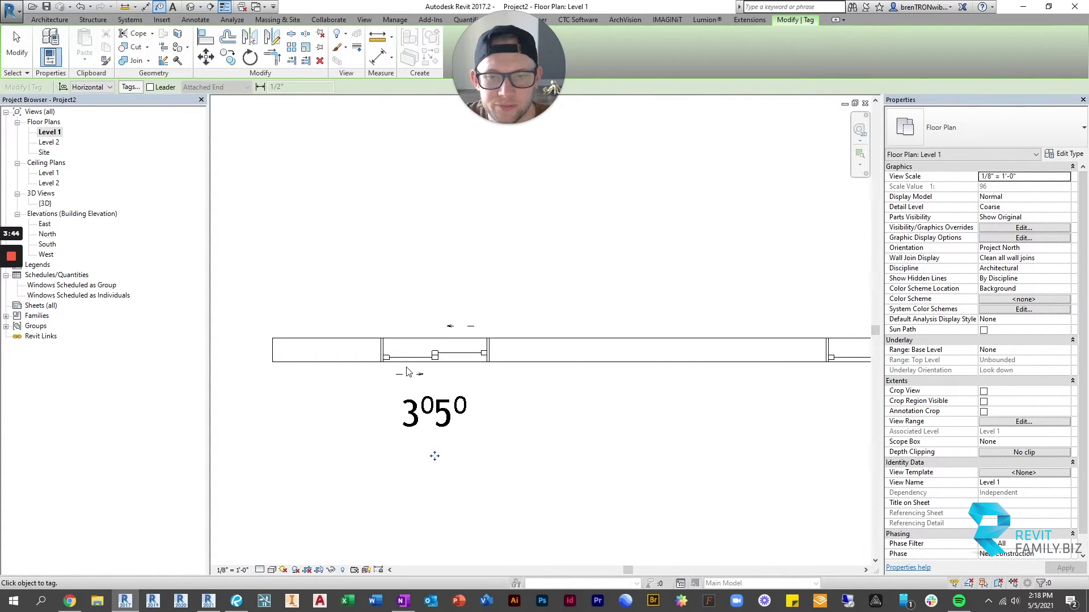
{"action": "key", "text": "Escape"}
Step: Retype the 3050 window tag to OxOx TC - Sill Height & Comment, adding a 30 SILL line
{"action": "left_click", "coordinate": [437, 360]}
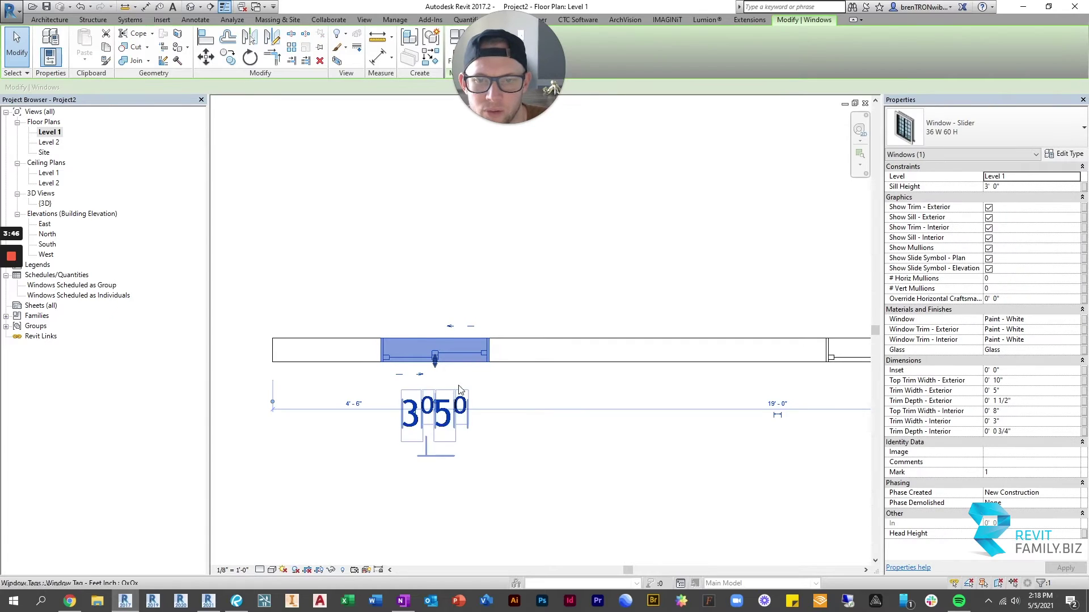
{"action": "left_click", "coordinate": [521, 458]}
{"action": "left_click", "coordinate": [445, 412]}
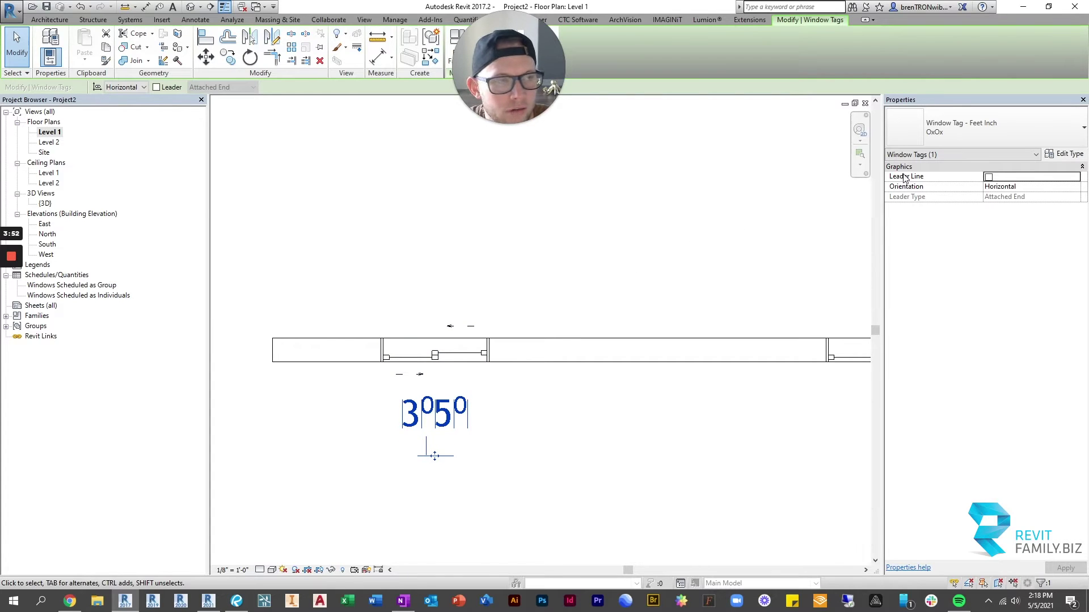
{"action": "left_click", "coordinate": [516, 447]}
{"action": "left_click", "coordinate": [448, 403]}
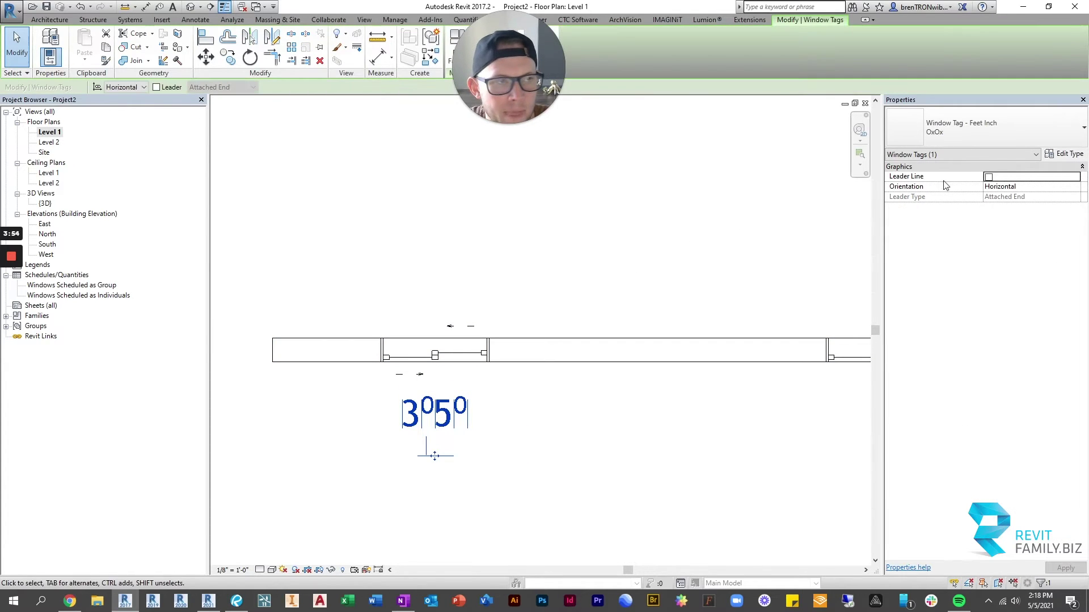
{"action": "left_click", "coordinate": [973, 134]}
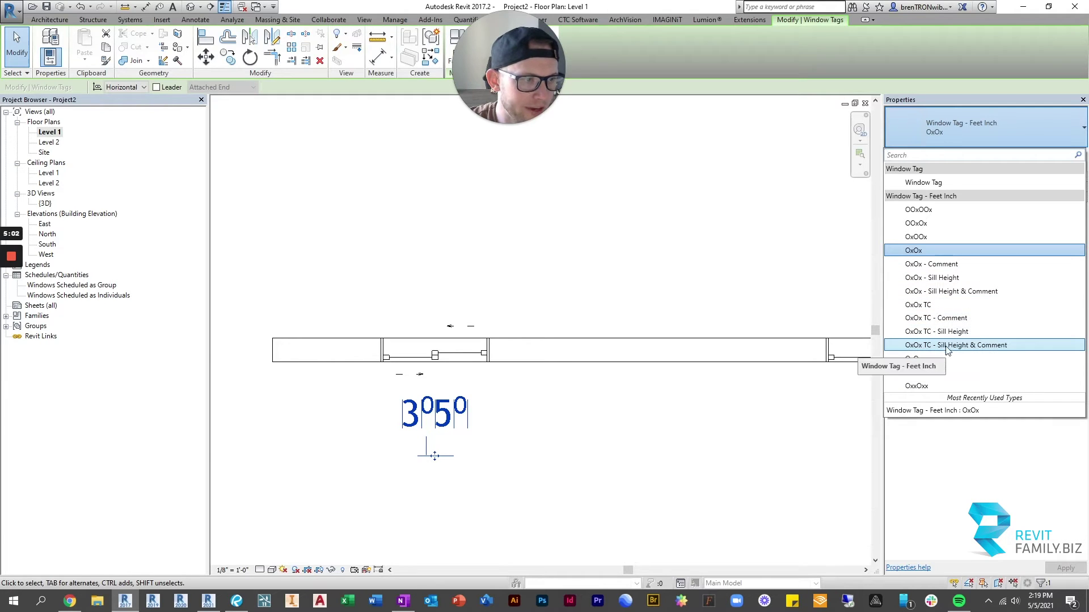
{"action": "left_click", "coordinate": [913, 348]}
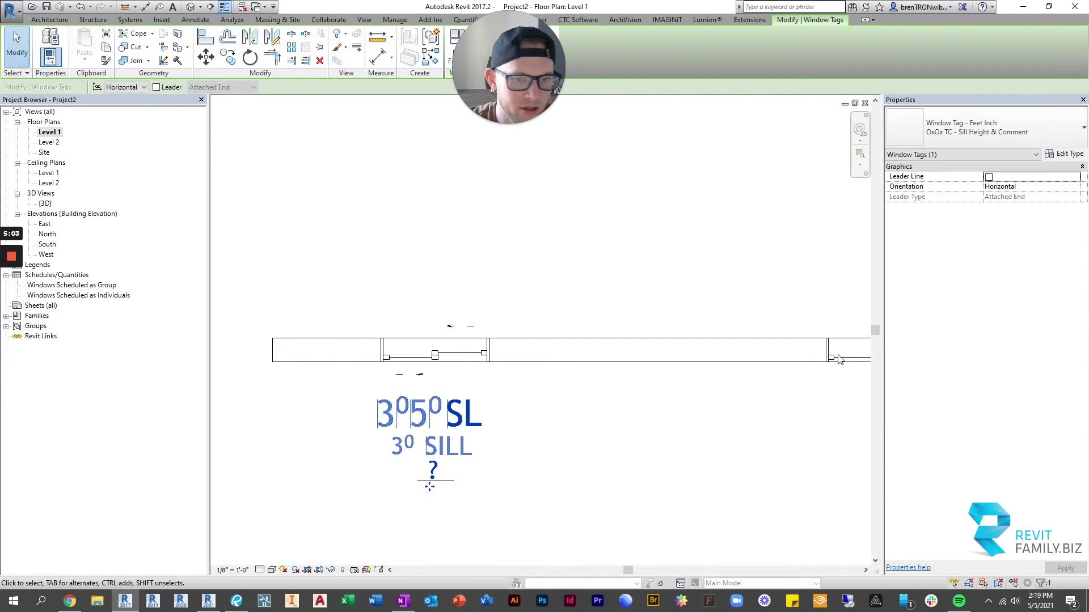
{"action": "left_click", "coordinate": [537, 456]}
{"action": "scroll", "coordinate": [537, 456], "scroll_direction": "down", "scroll_amount": 2}
{"action": "middle_click_drag", "start_coordinate": [571, 437], "coordinate": [567, 341]}
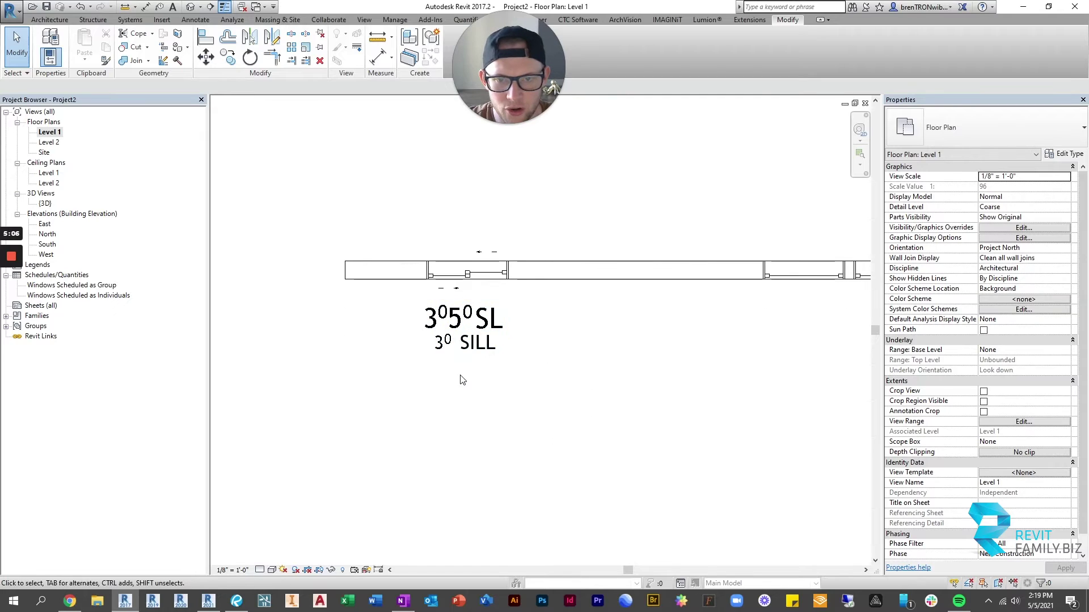
Step: Enter 'Safety Glass' in the tag's empty comment label so it shows as a third line
{"action": "left_click", "coordinate": [473, 361]}
{"action": "left_click", "coordinate": [468, 359]}
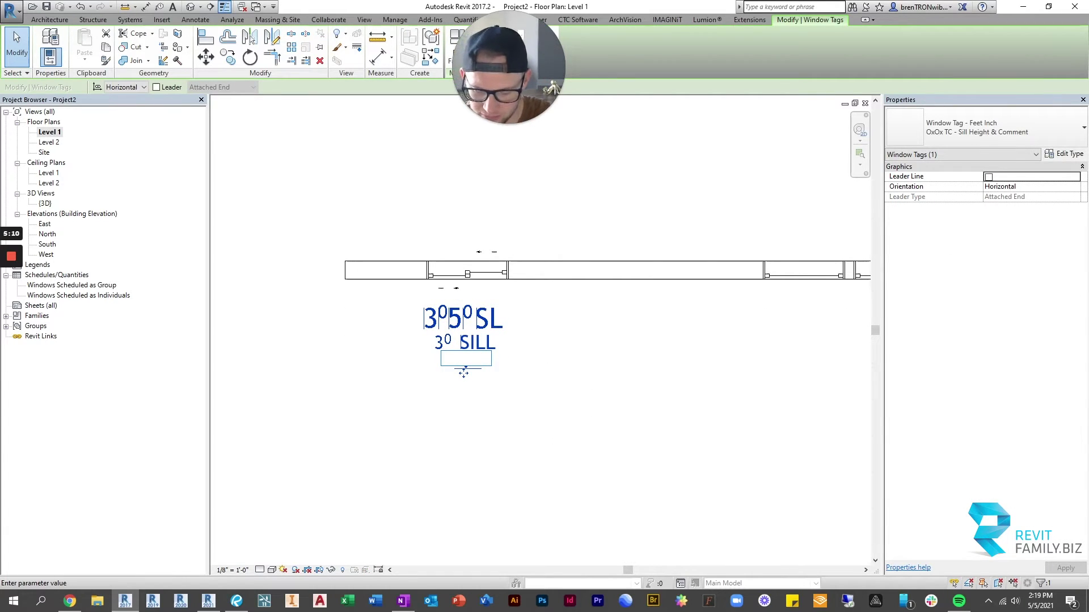
{"action": "type", "text": "Safety Glass"}
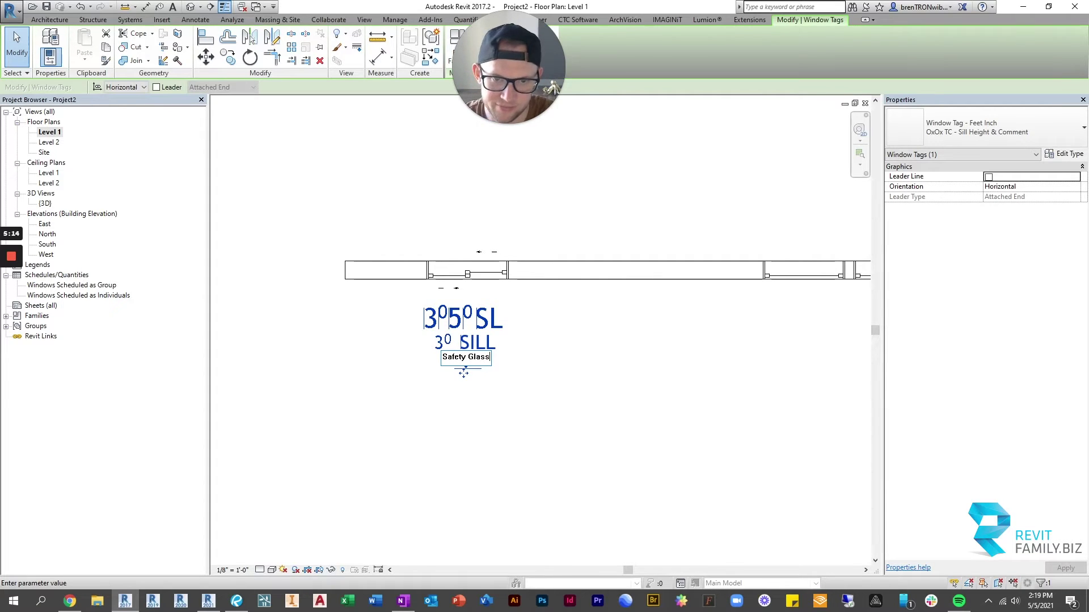
{"action": "key", "text": "Return"}
{"action": "left_click", "coordinate": [603, 360]}
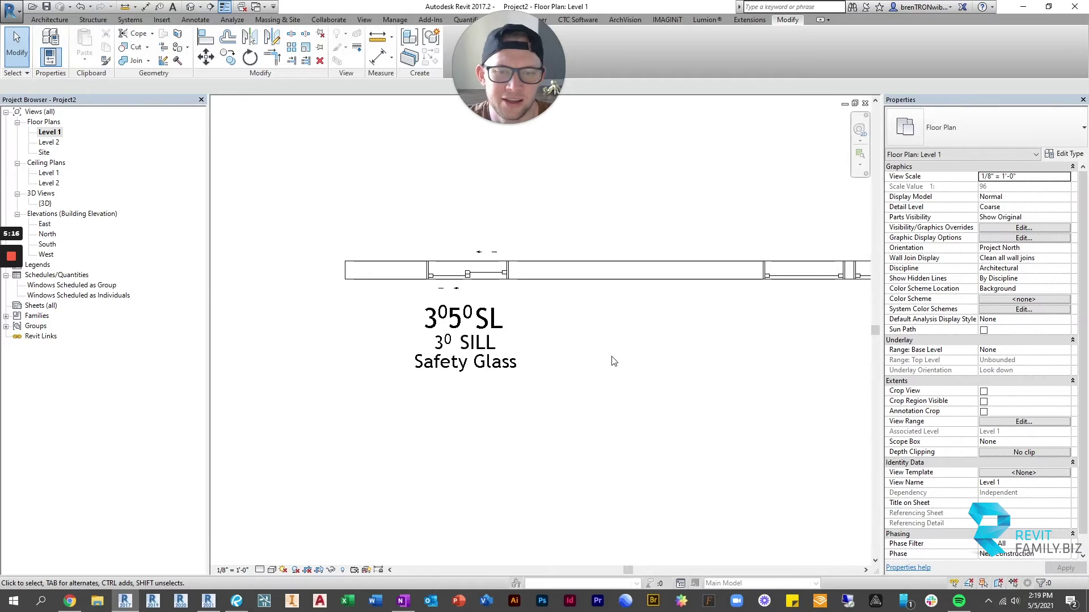
{"action": "middle_click_drag", "start_coordinate": [588, 342], "coordinate": [525, 347]}
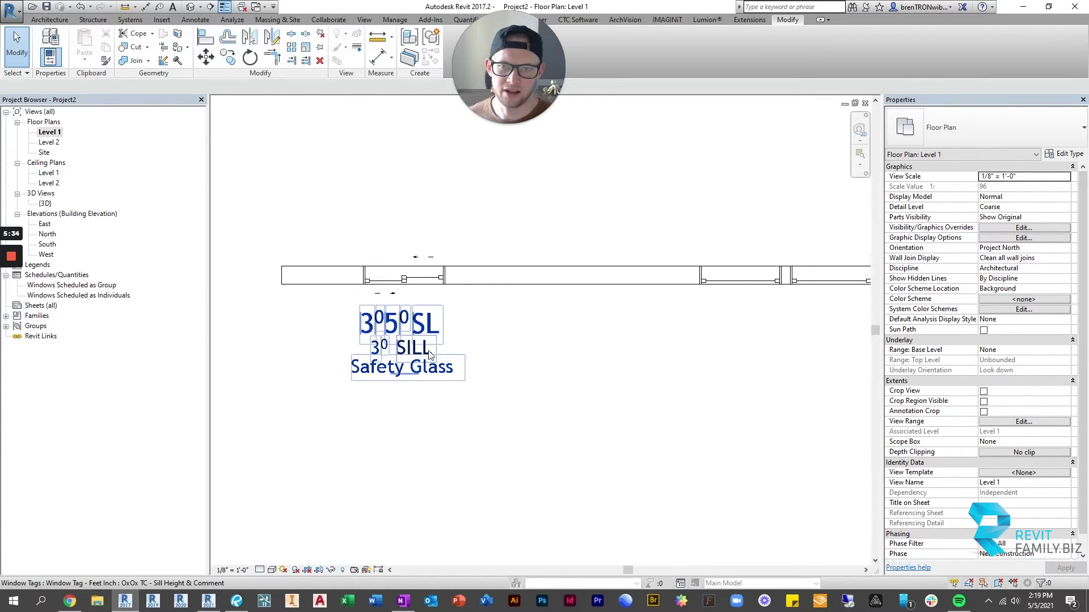
{"action": "left_click", "coordinate": [404, 277]}
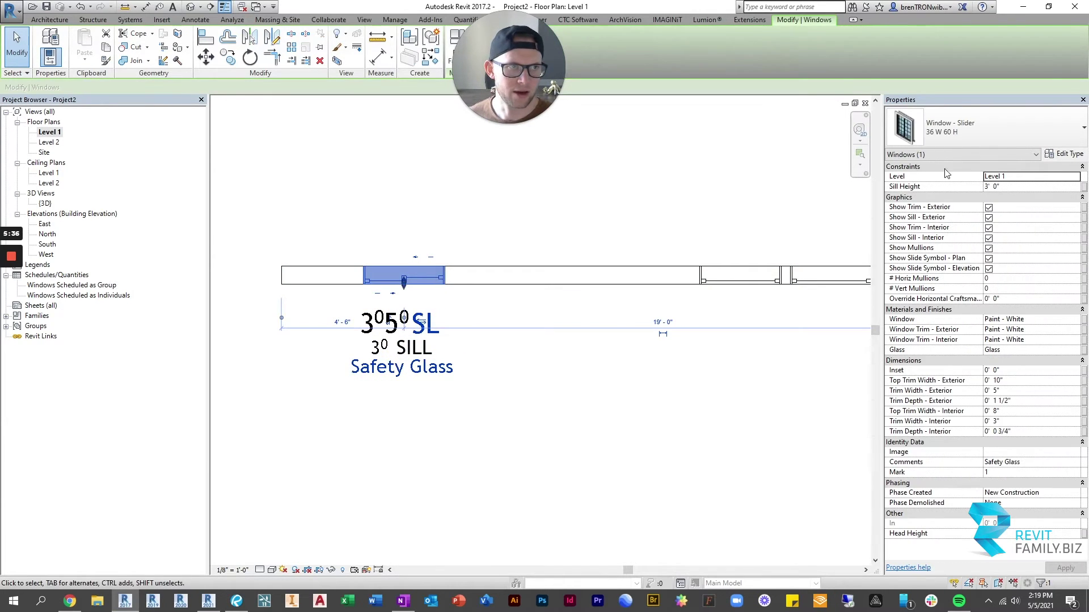
{"action": "left_click", "coordinate": [998, 186]}
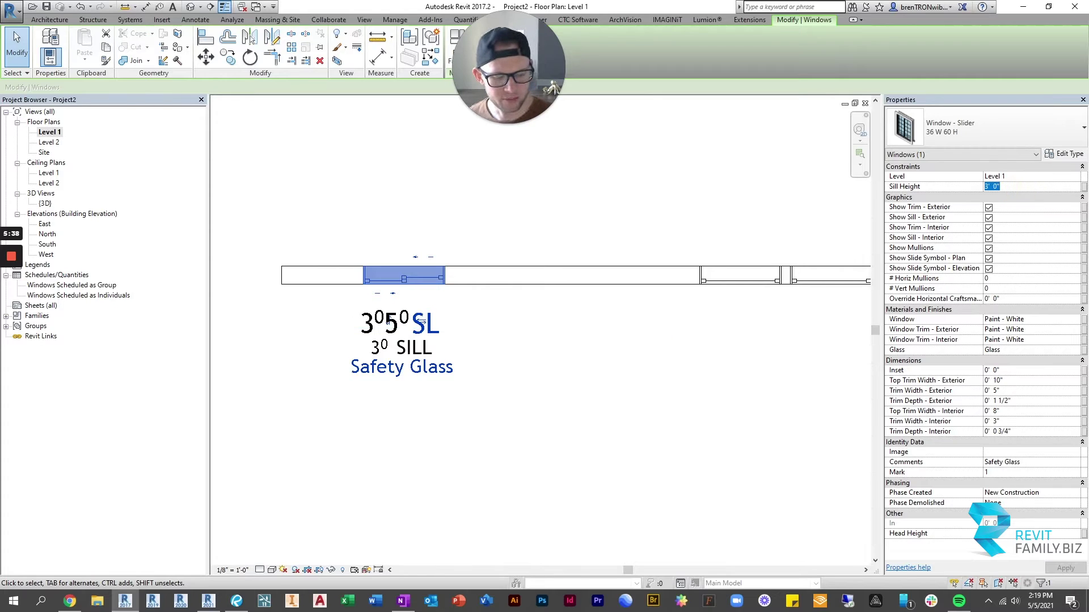
{"action": "type", "text": "4"}
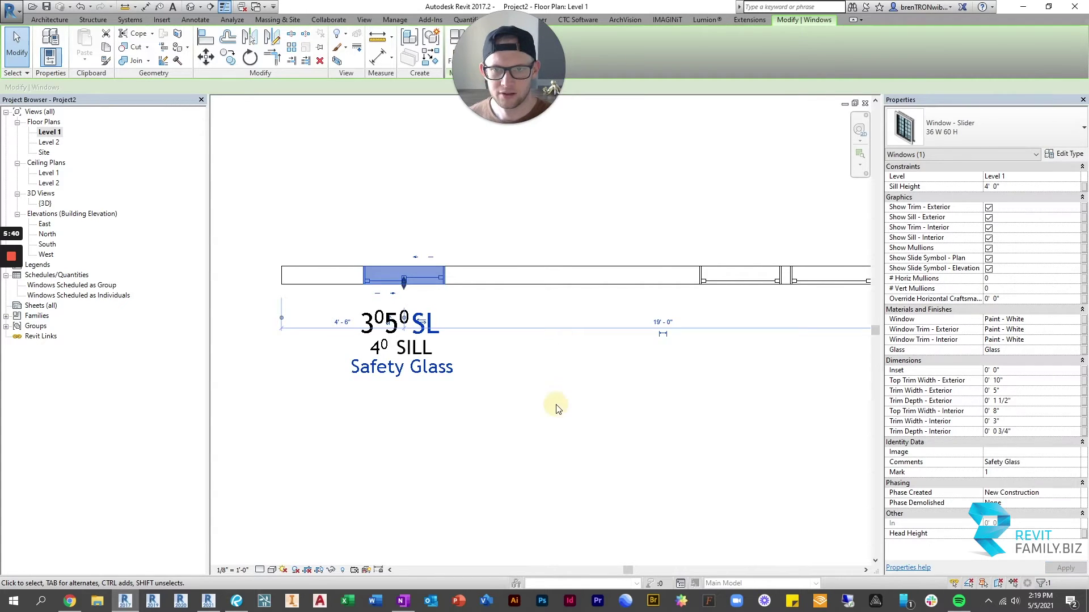
{"action": "left_click", "coordinate": [554, 405]}
{"action": "key", "text": "3"}
{"action": "key", "text": "d"}
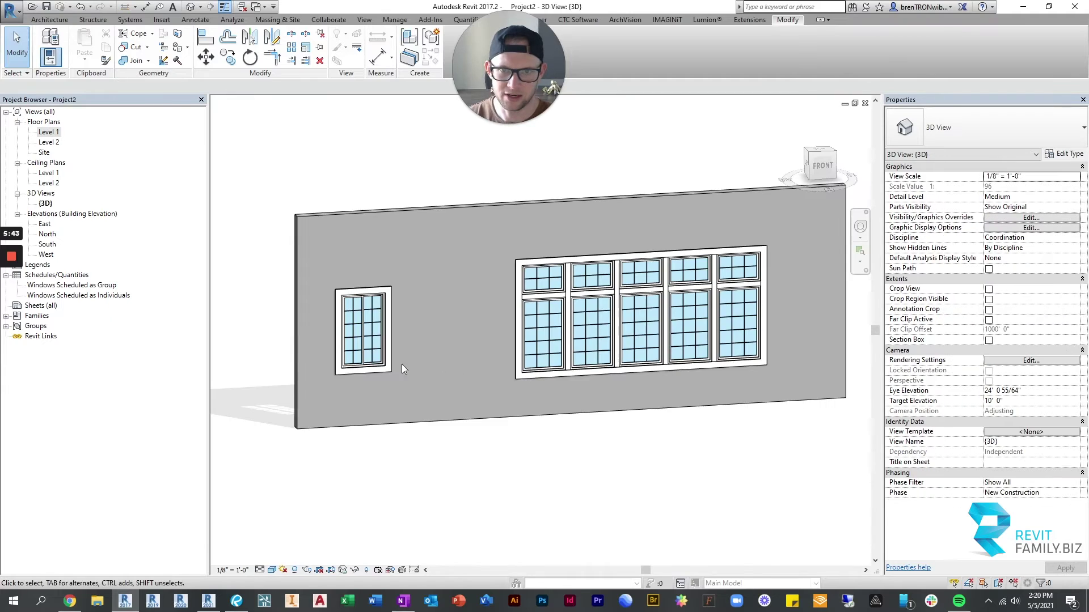
{"action": "left_click", "coordinate": [369, 363]}
{"action": "double_click", "coordinate": [1024, 187]}
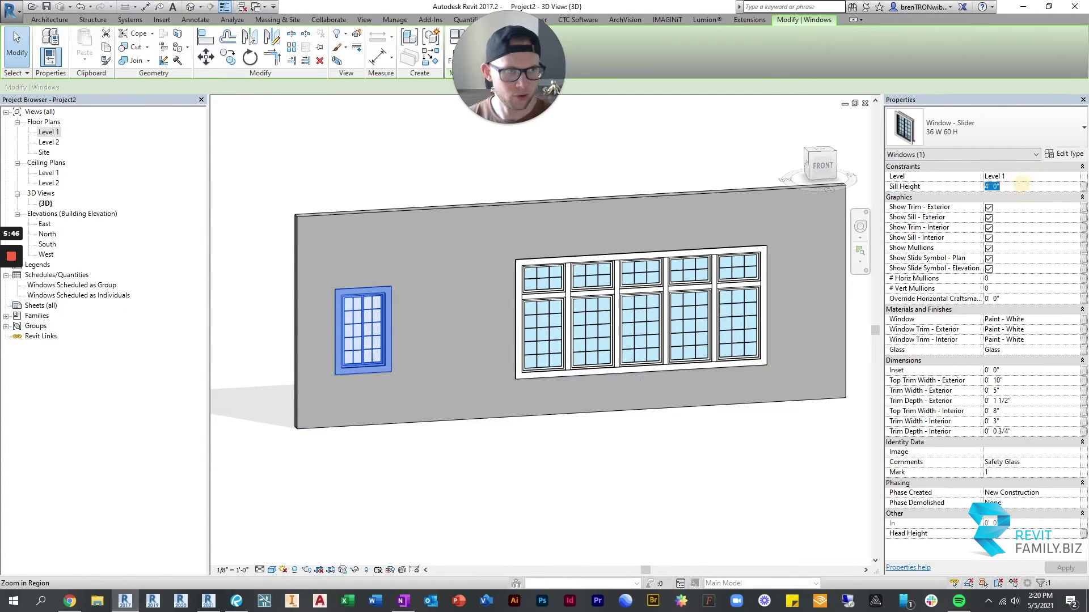
{"action": "type", "text": "3' 0\""}
{"action": "left_click", "coordinate": [396, 121]}
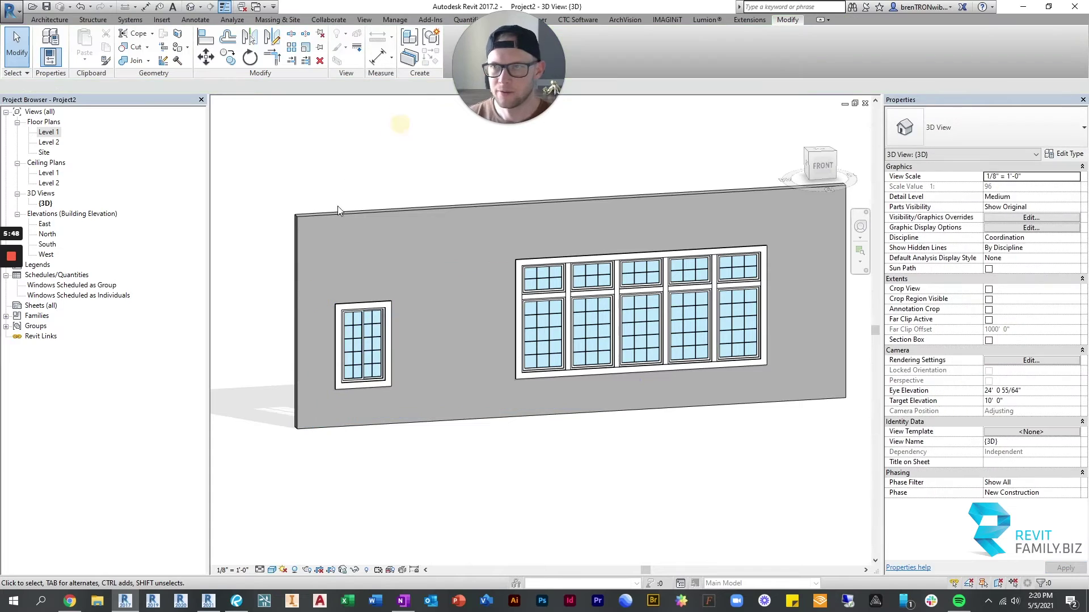
{"action": "double_click", "coordinate": [48, 132]}
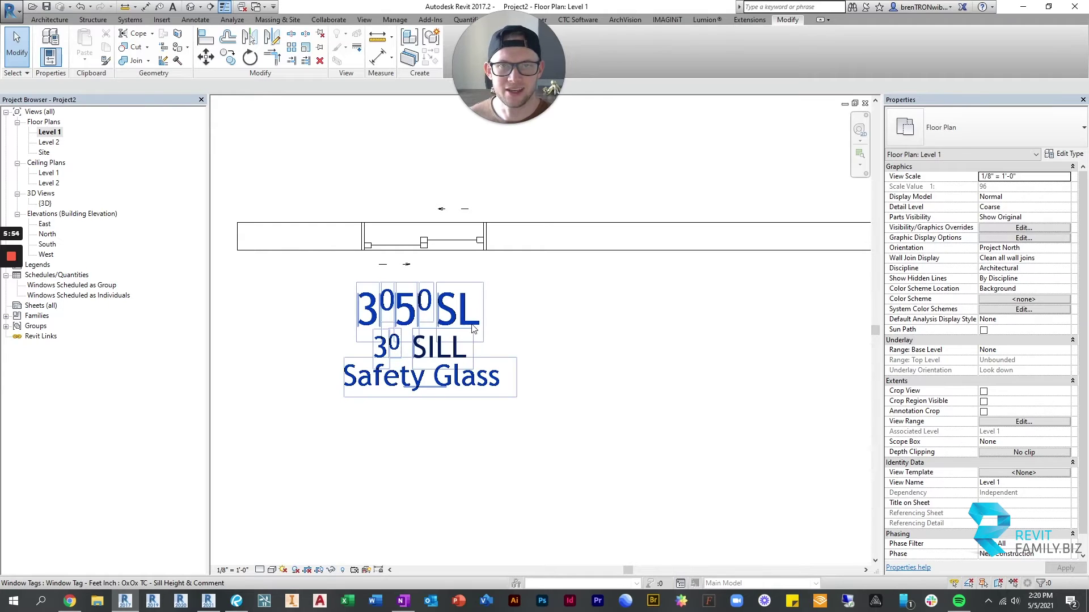
Step: Select the slider window to show its 3' 0" sill height and Safety Glass comment in Properties
{"action": "scroll", "coordinate": [494, 319], "scroll_direction": "down", "scroll_amount": 2}
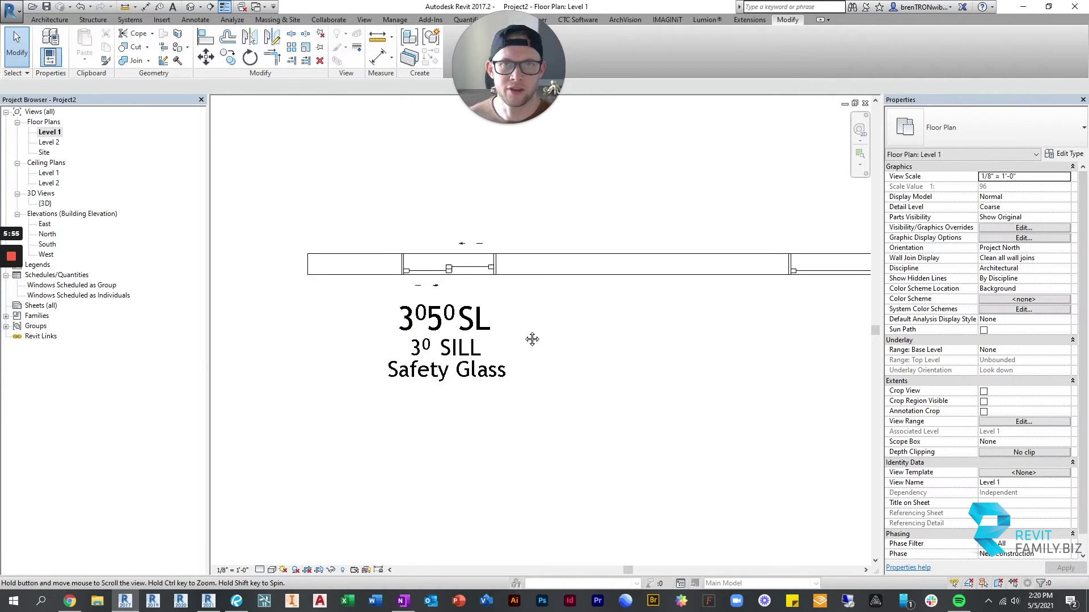
{"action": "left_click", "coordinate": [477, 272]}
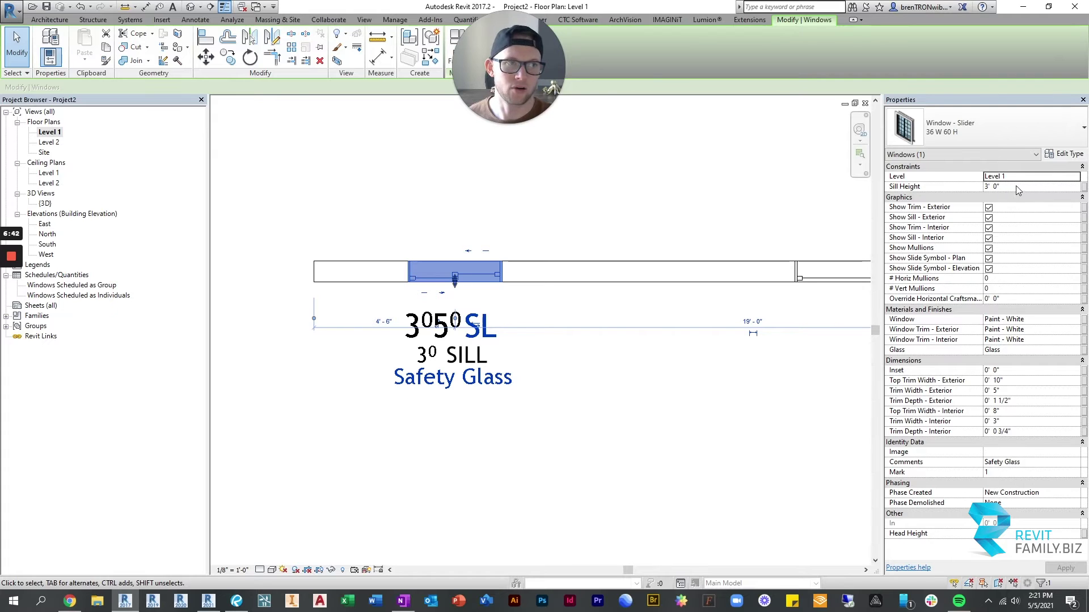
Step: Set the Level 1 plan's view scale to 1/4" = 1'-0"
{"action": "left_click", "coordinate": [554, 186]}
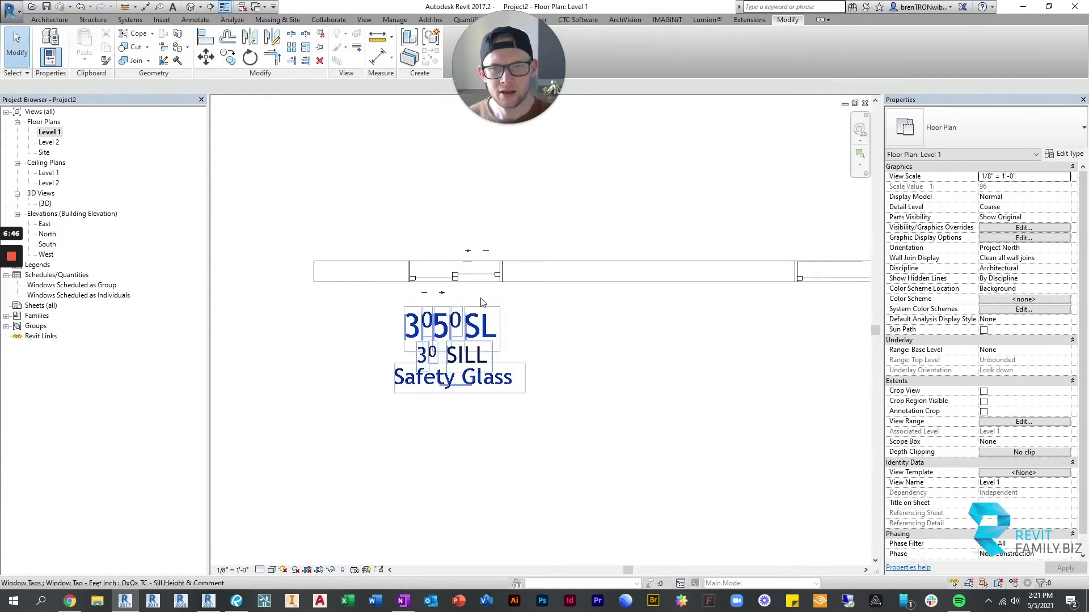
{"action": "scroll", "coordinate": [522, 348], "scroll_direction": "down", "scroll_amount": 1}
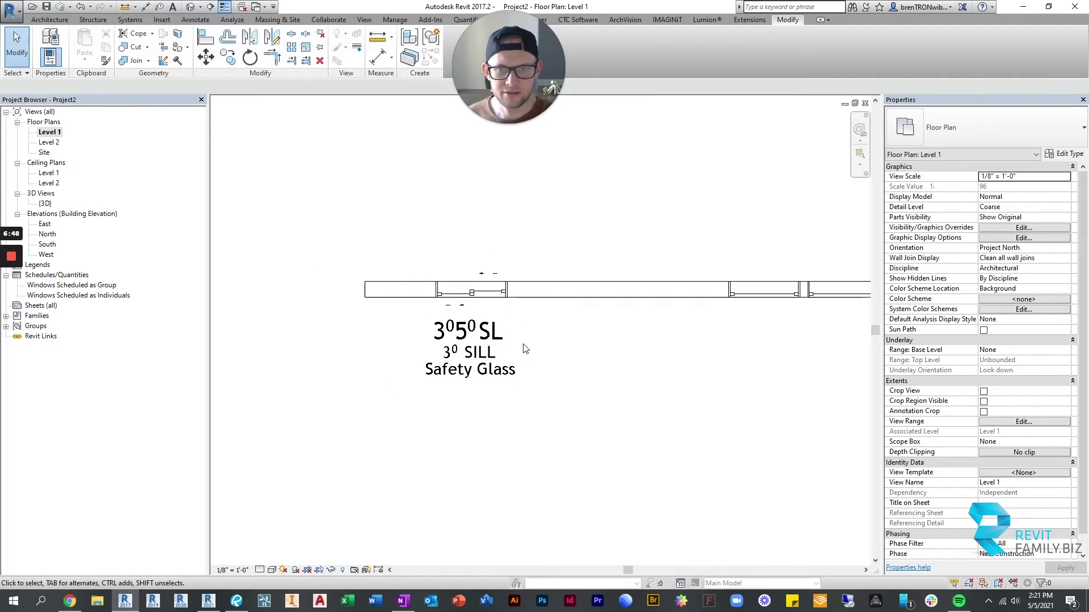
{"action": "middle_click_drag", "start_coordinate": [523, 347], "coordinate": [459, 346]}
{"action": "left_click", "coordinate": [388, 339]}
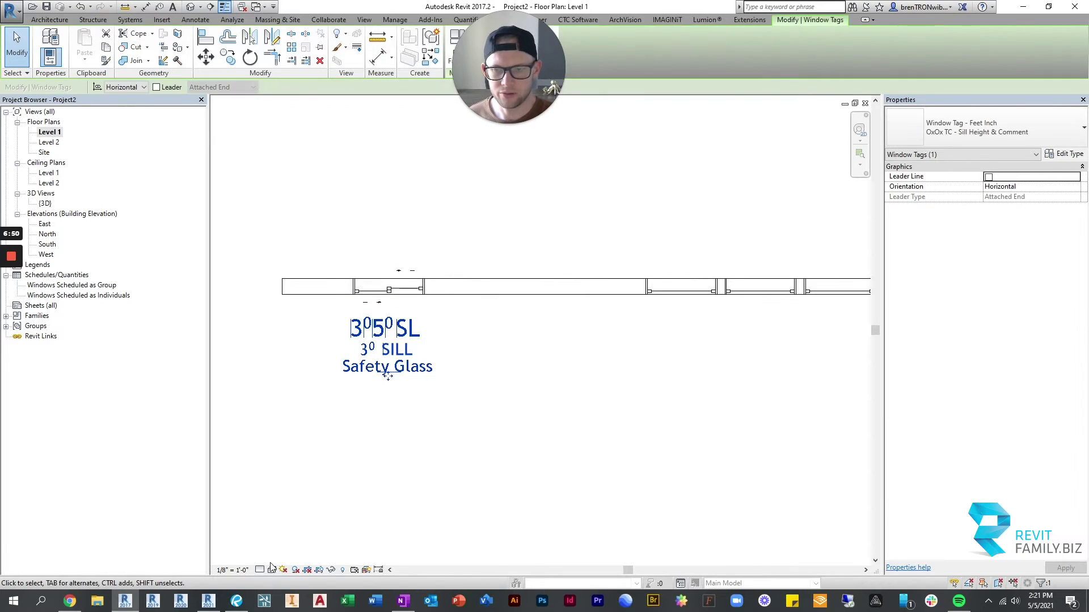
{"action": "left_click", "coordinate": [226, 572]}
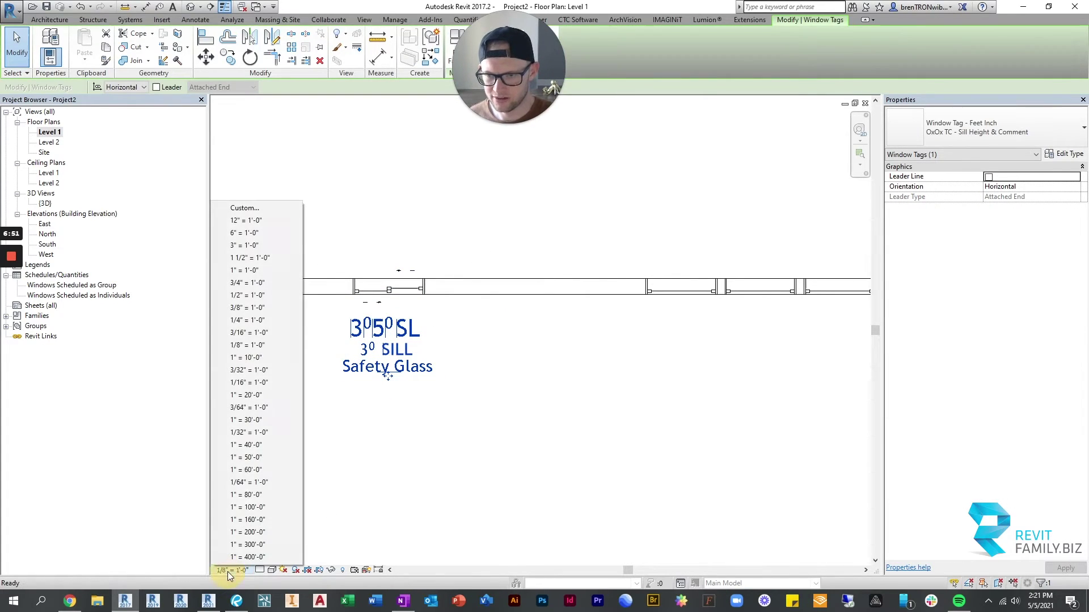
{"action": "left_click", "coordinate": [252, 321]}
{"action": "scroll", "coordinate": [460, 315], "scroll_direction": "up", "scroll_amount": 2}
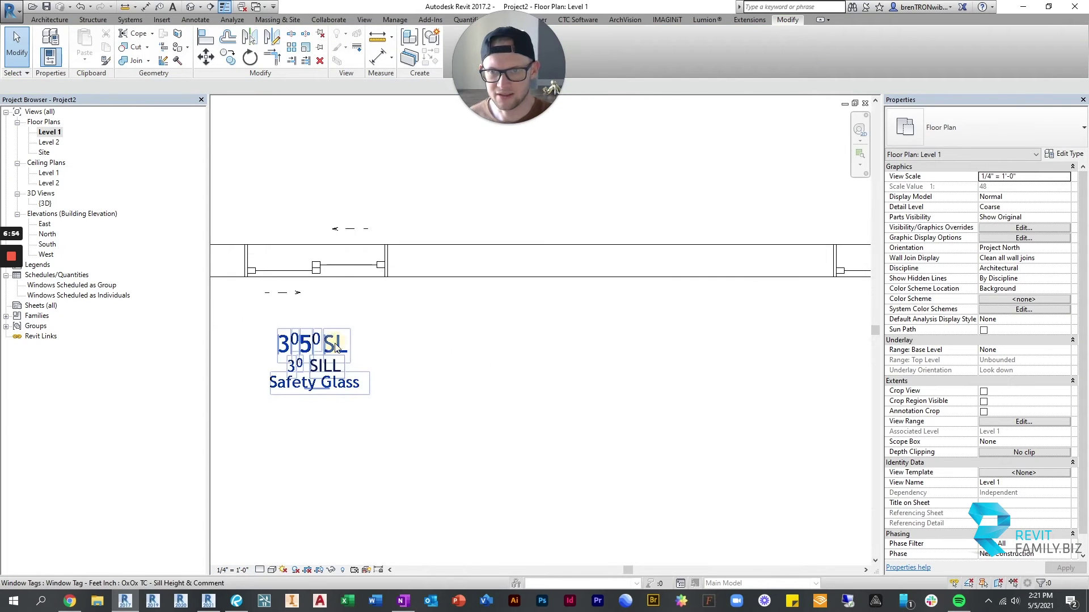
Step: Drag the single window's three-line tag up, closer to the slider window
{"action": "left_click", "coordinate": [371, 364]}
{"action": "middle_click_drag", "start_coordinate": [371, 364], "coordinate": [489, 391]}
{"action": "left_click_drag", "start_coordinate": [441, 416], "coordinate": [441, 391]}
{"action": "left_click", "coordinate": [564, 368]}
{"action": "scroll", "coordinate": [503, 389], "scroll_direction": "down", "scroll_amount": 3}
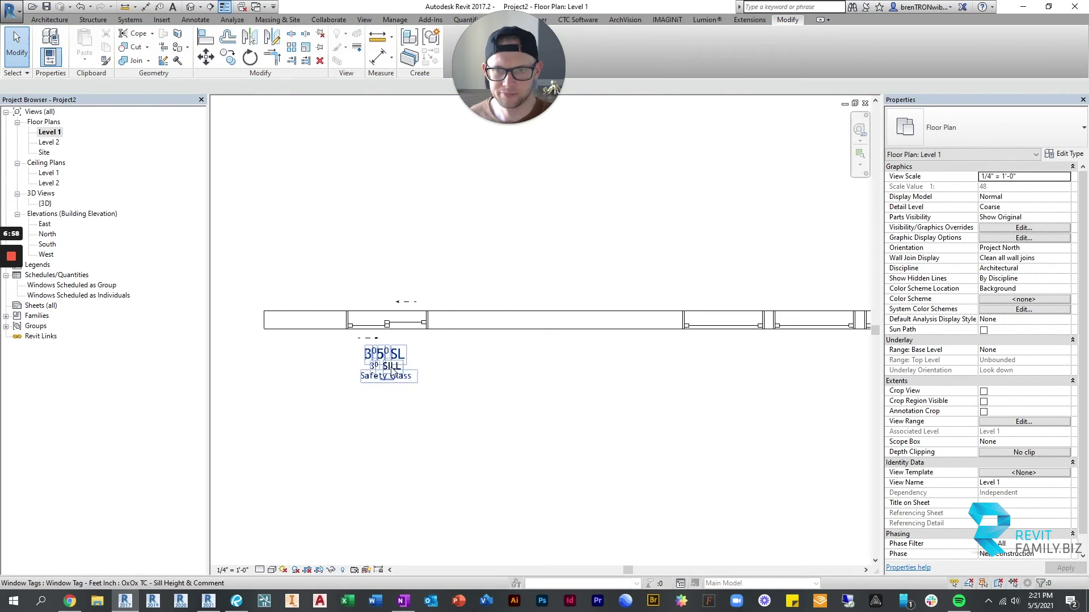
{"action": "scroll", "coordinate": [516, 370], "scroll_direction": "up", "scroll_amount": 3}
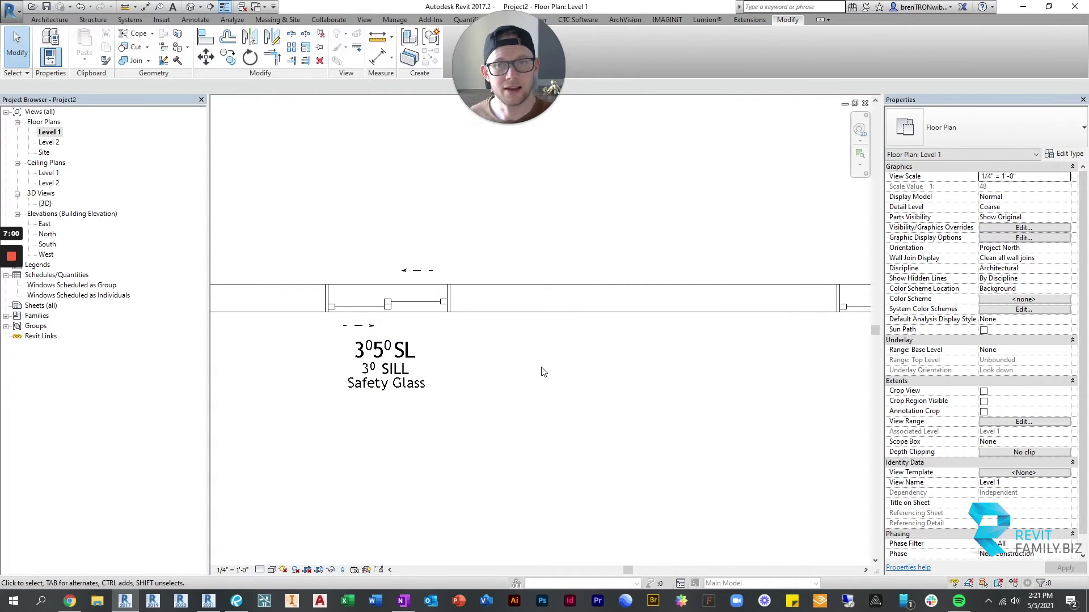
{"action": "left_click", "coordinate": [413, 369]}
{"action": "scroll", "coordinate": [533, 383], "scroll_direction": "down", "scroll_amount": 2}
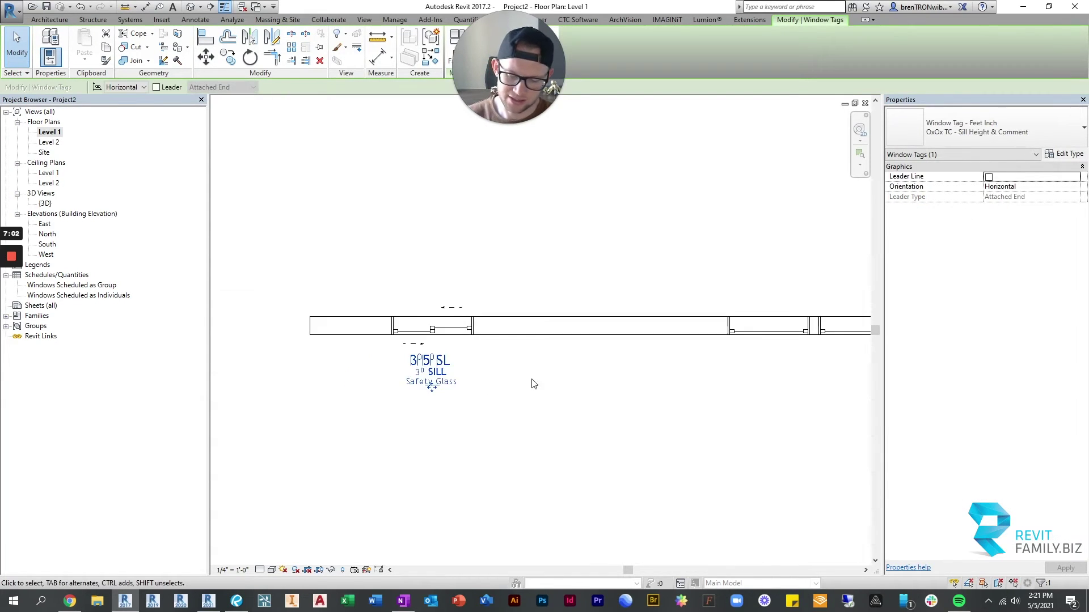
{"action": "middle_click_drag", "start_coordinate": [533, 384], "coordinate": [445, 382]}
{"action": "scroll", "coordinate": [607, 389], "scroll_direction": "down", "scroll_amount": 2}
{"action": "middle_click_drag", "start_coordinate": [715, 372], "coordinate": [556, 365]}
Step: Tag the five-window group by category, placing the tag above the wall
{"action": "left_click", "coordinate": [562, 358]}
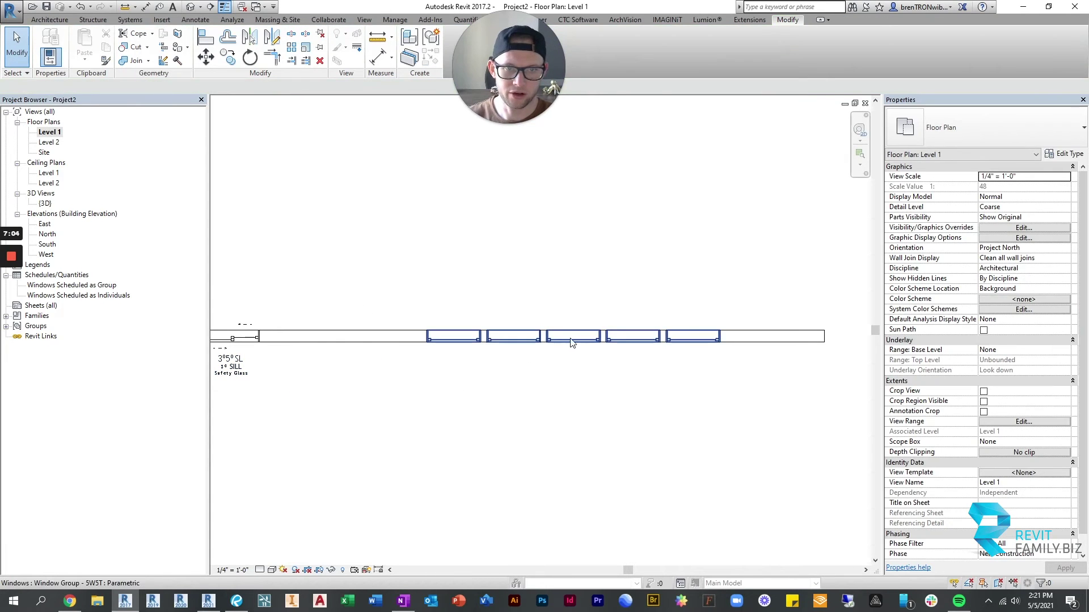
{"action": "left_click", "coordinate": [548, 370]}
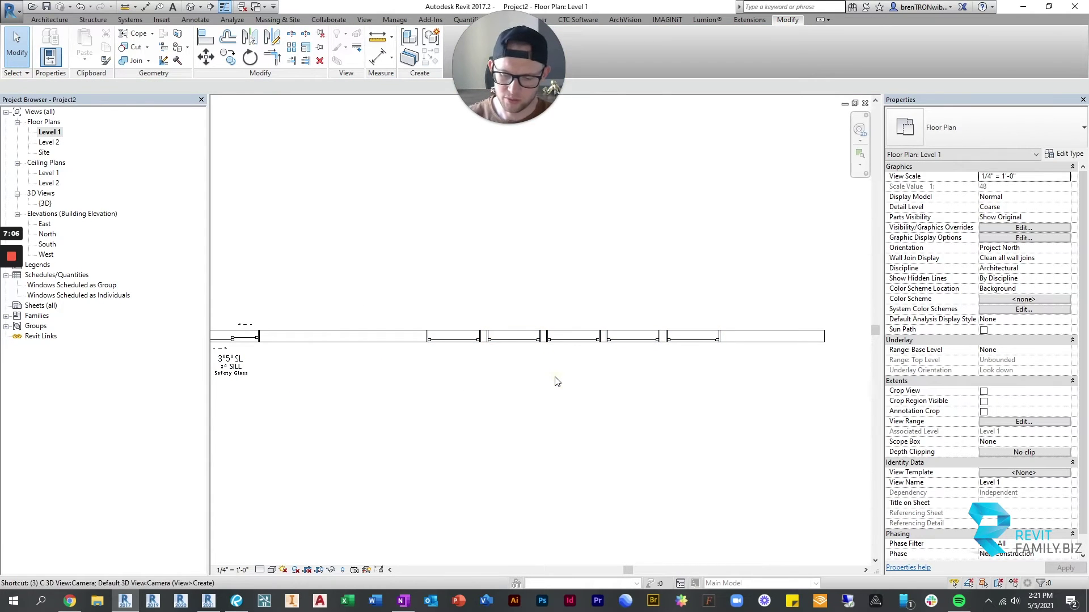
{"action": "left_click", "coordinate": [571, 343]}
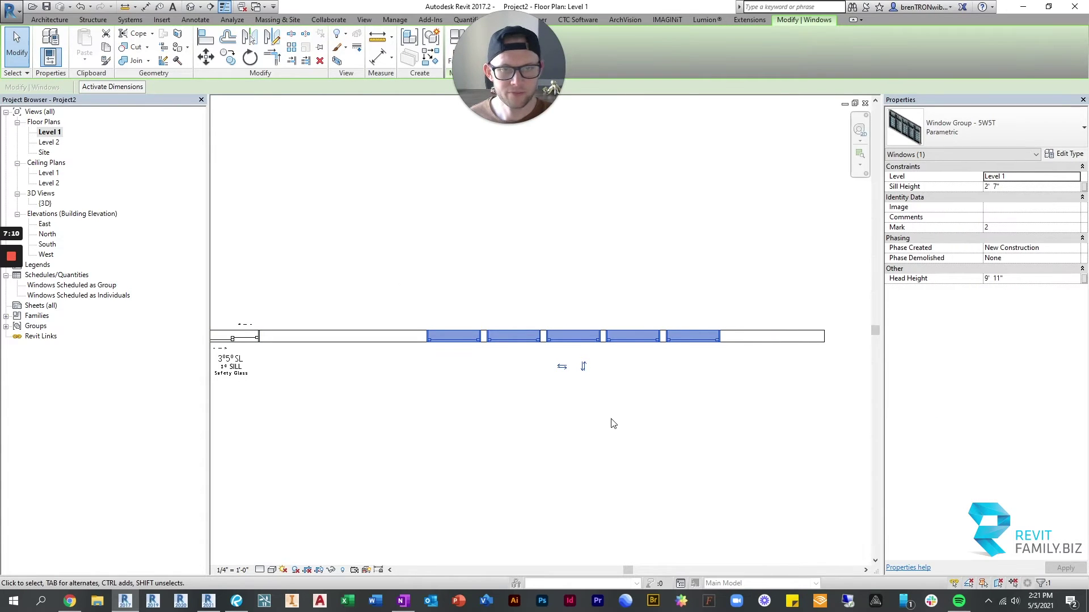
{"action": "middle_click_drag", "start_coordinate": [621, 381], "coordinate": [625, 381]}
{"action": "key", "text": "Escape"}
{"action": "key", "text": "t"}
{"action": "key", "text": "g"}
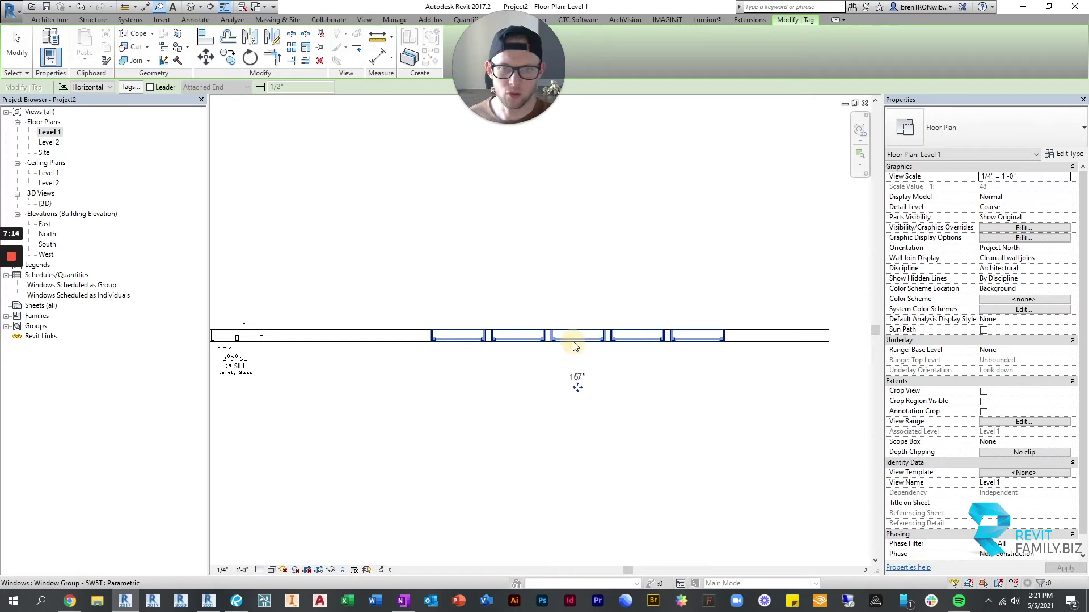
{"action": "left_click", "coordinate": [575, 319]}
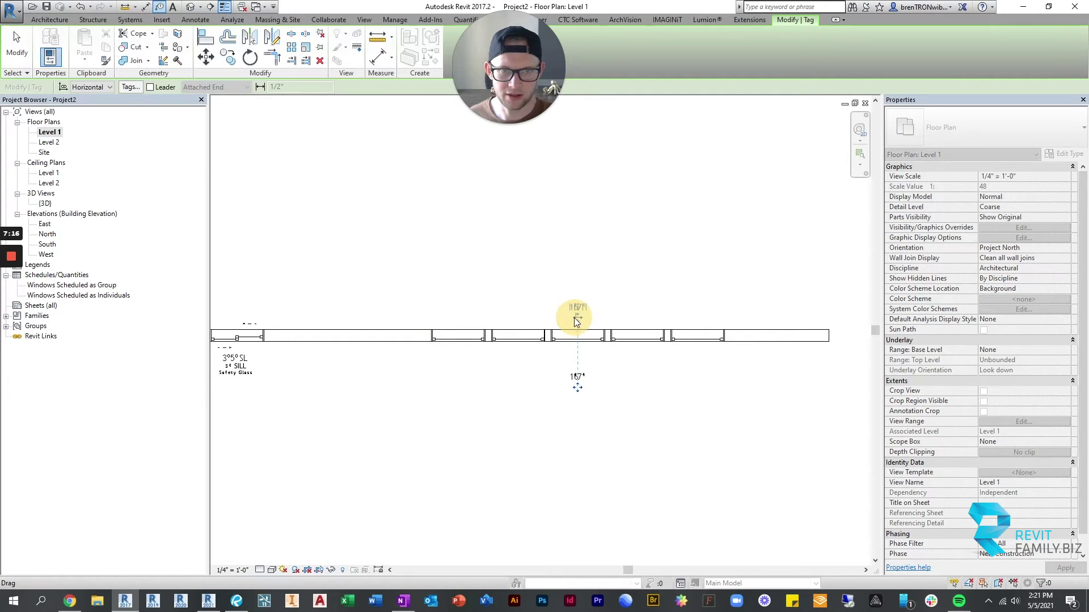
{"action": "key", "text": "Escape"}
{"action": "key", "text": "Escape"}
Step: Select the new 167 tag and zoom in to check its placement
{"action": "left_click", "coordinate": [584, 308]}
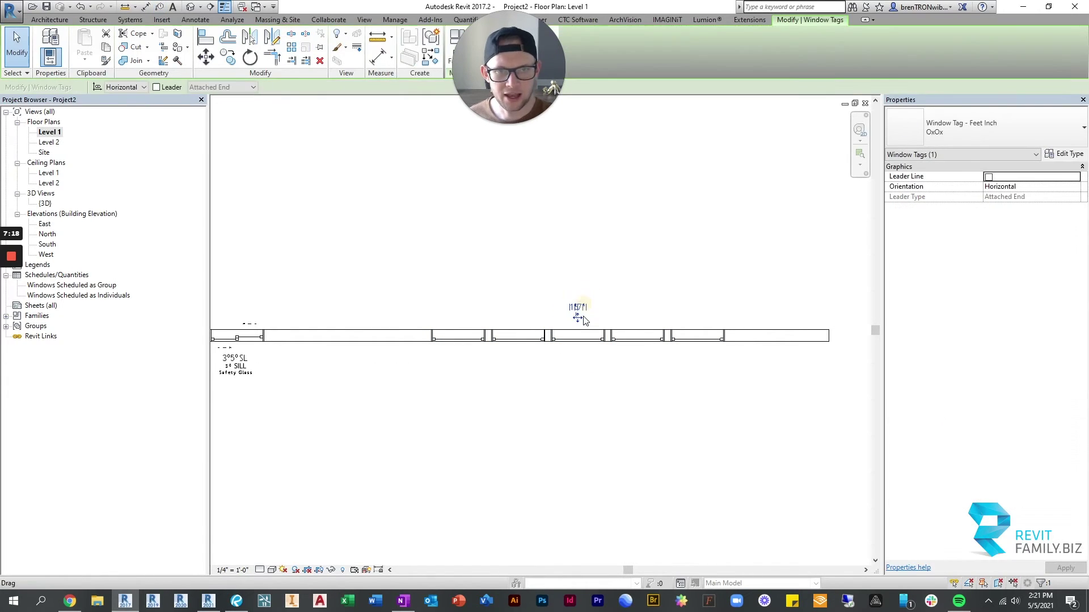
{"action": "scroll", "coordinate": [577, 309], "scroll_direction": "up", "scroll_amount": 4}
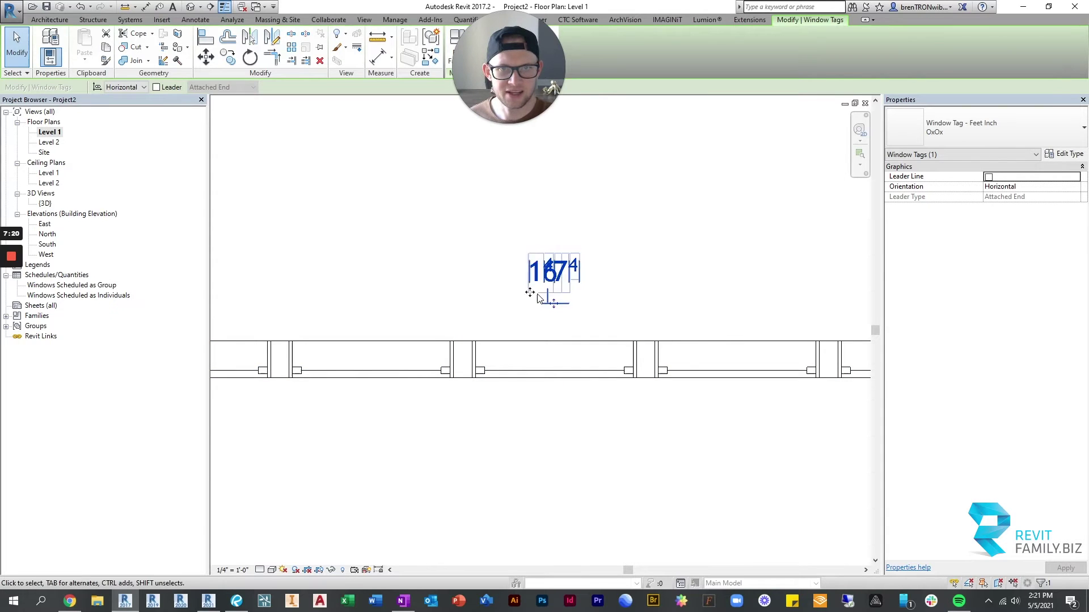
{"action": "scroll", "coordinate": [556, 267], "scroll_direction": "down", "scroll_amount": 2}
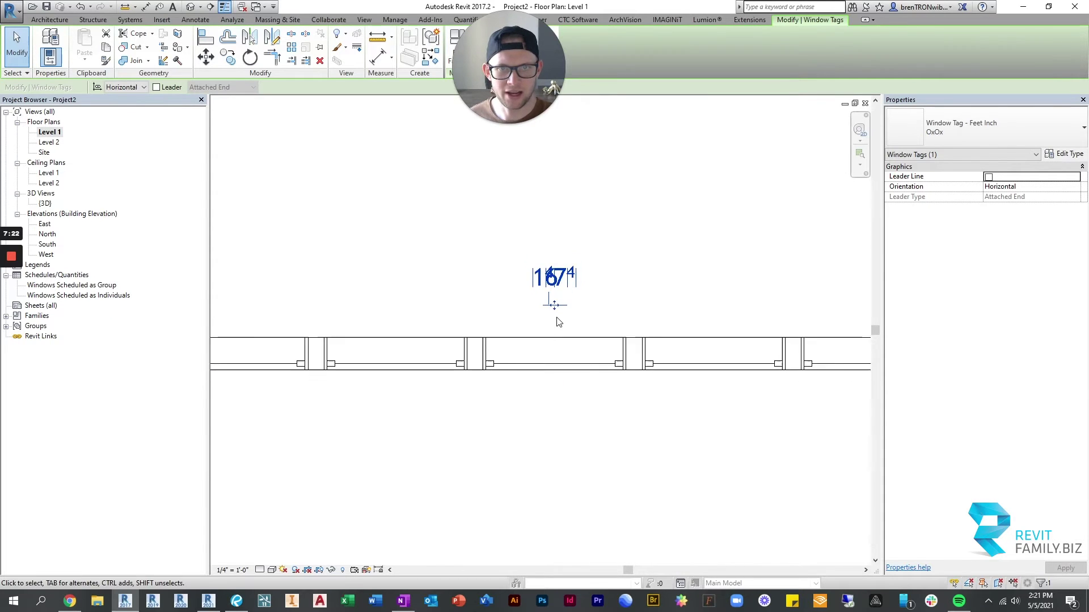
{"action": "scroll", "coordinate": [545, 265], "scroll_direction": "up", "scroll_amount": 1}
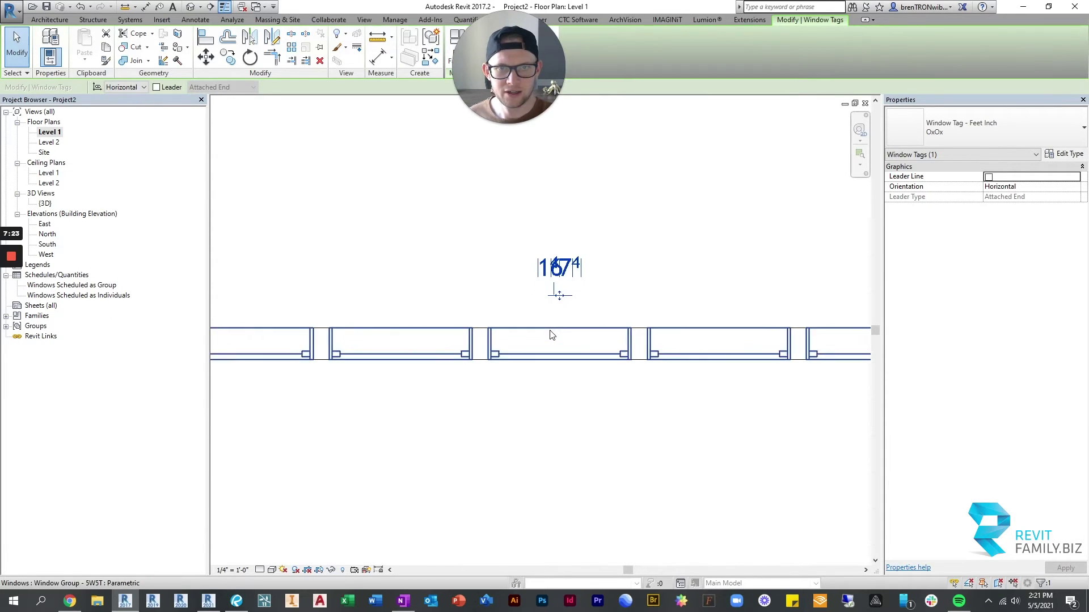
{"action": "scroll", "coordinate": [568, 360], "scroll_direction": "down", "scroll_amount": 2}
{"action": "left_click", "coordinate": [569, 261]}
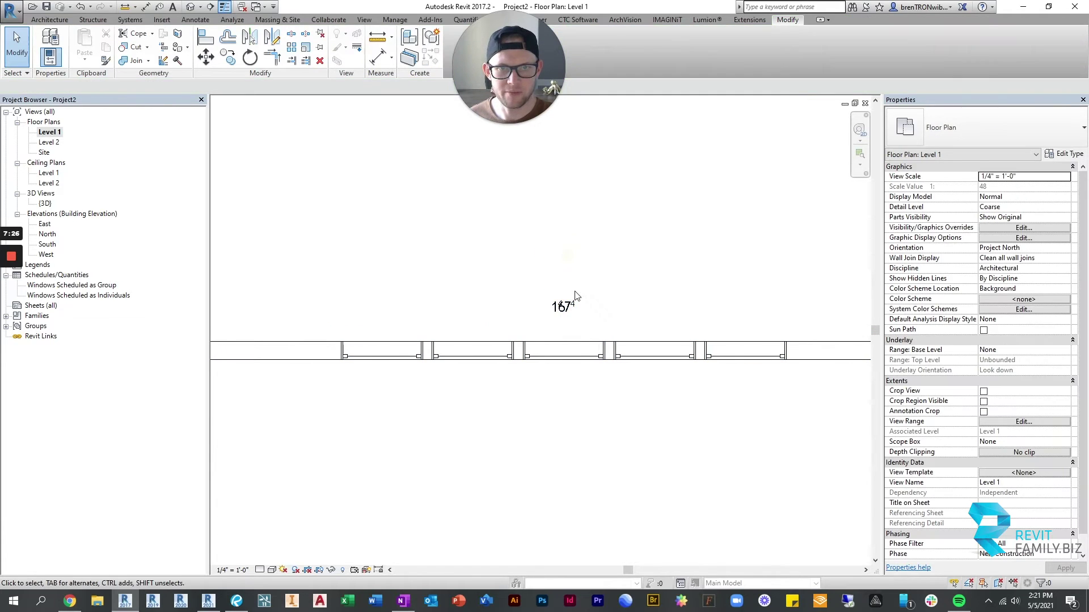
{"action": "left_click", "coordinate": [563, 307]}
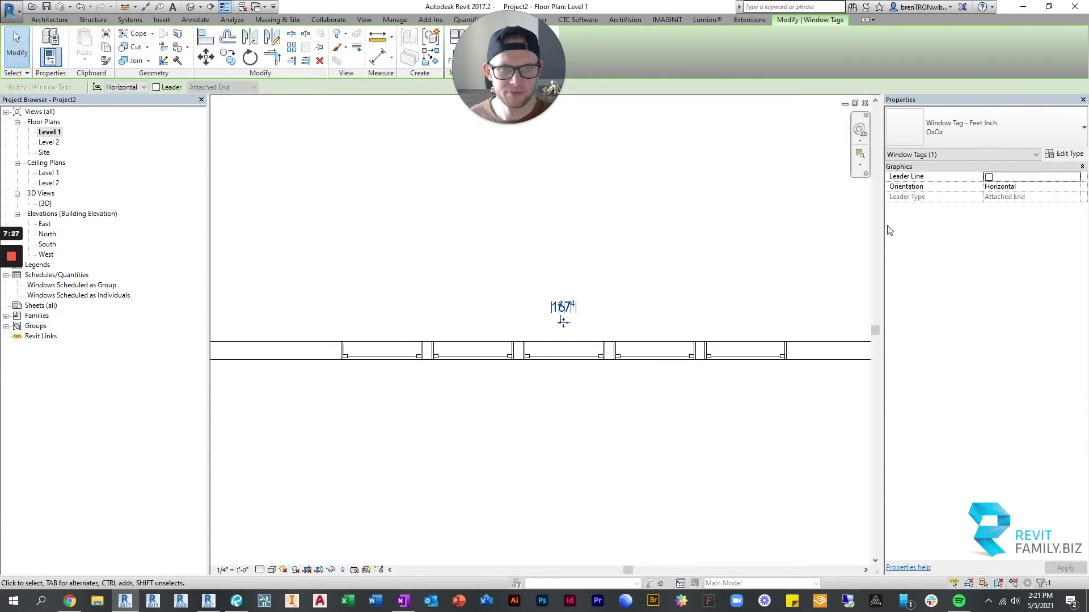
Step: Change the group tag's type to Window Tag - Feet Inch : OOxOx so it reads 16'7"
{"action": "left_click", "coordinate": [1003, 129]}
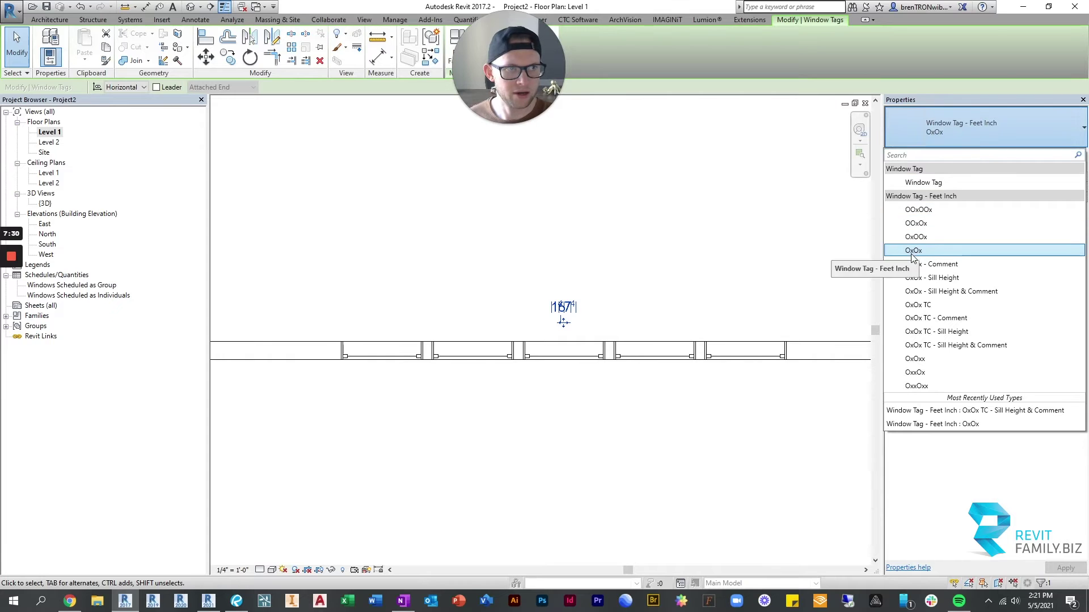
{"action": "left_click", "coordinate": [915, 223]}
{"action": "left_click", "coordinate": [604, 327]}
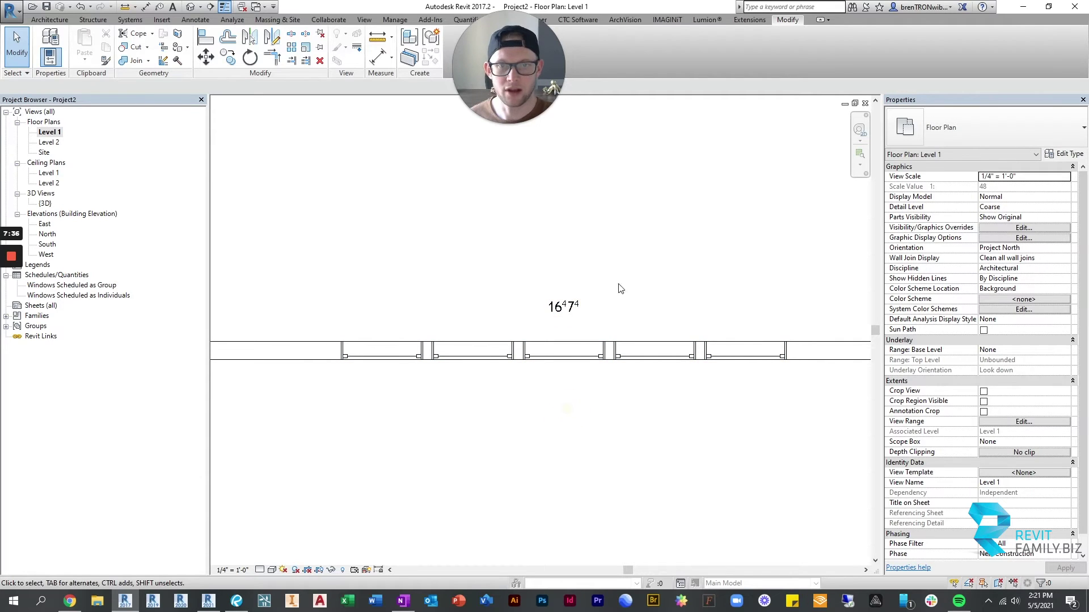
{"action": "scroll", "coordinate": [683, 292], "scroll_direction": "down", "scroll_amount": 1}
{"action": "scroll", "coordinate": [520, 287], "scroll_direction": "down", "scroll_amount": 1}
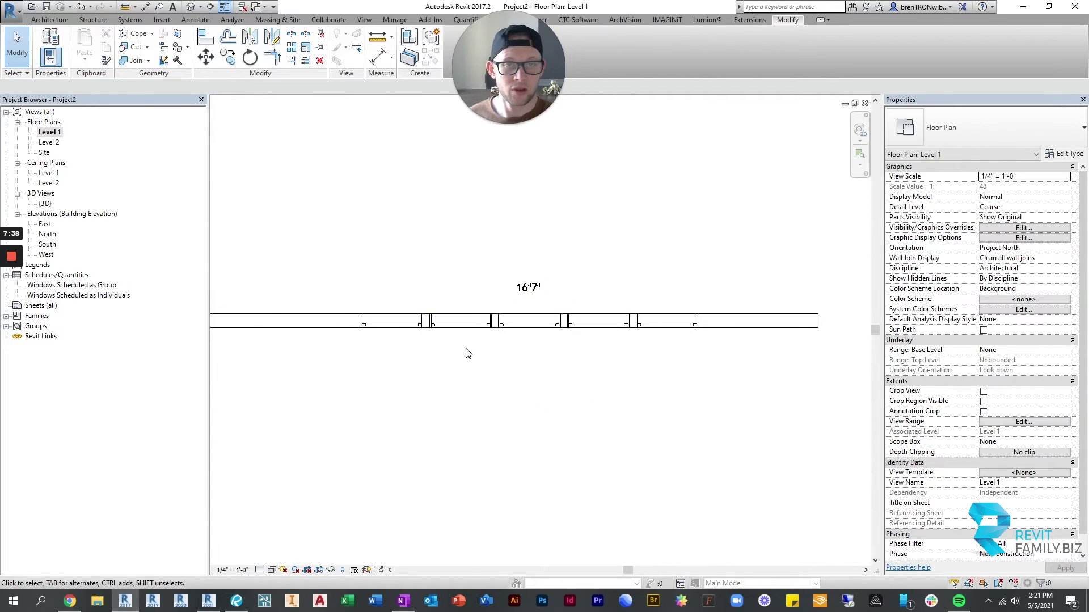
{"action": "scroll", "coordinate": [518, 335], "scroll_direction": "down", "scroll_amount": 1}
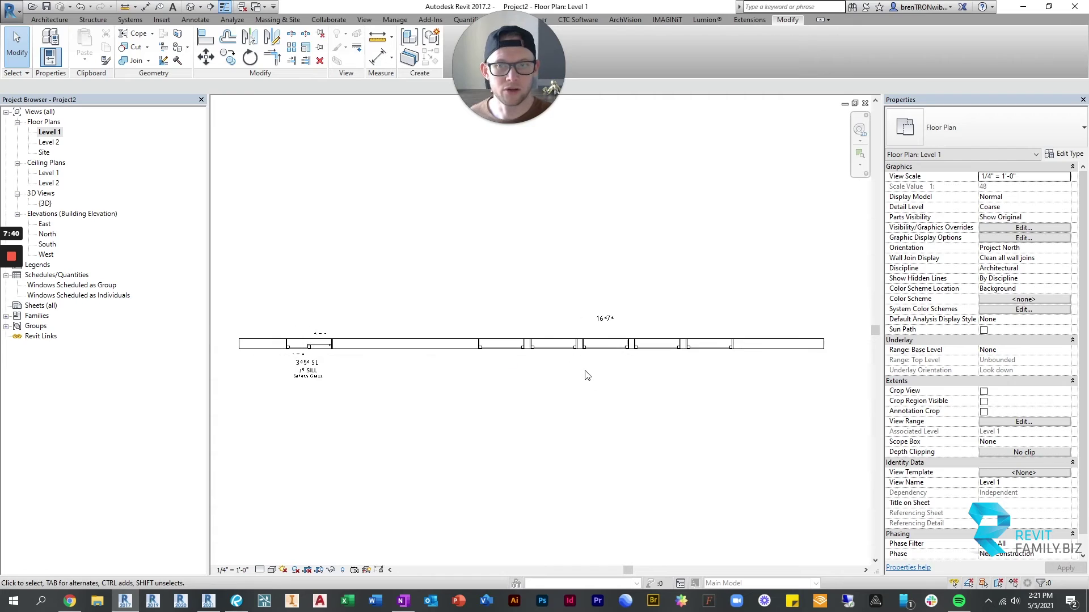
Step: Tag each of the five nested windows individually, using Tab to target windows inside the group
{"action": "scroll", "coordinate": [618, 361], "scroll_direction": "up", "scroll_amount": 1}
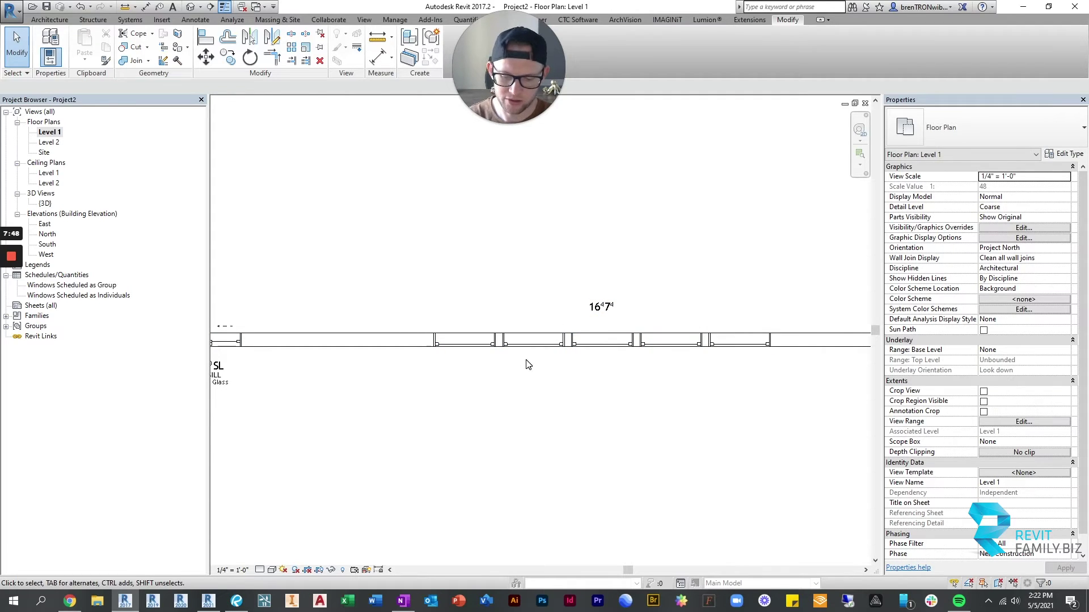
{"action": "key", "text": "t"}
{"action": "key", "text": "g"}
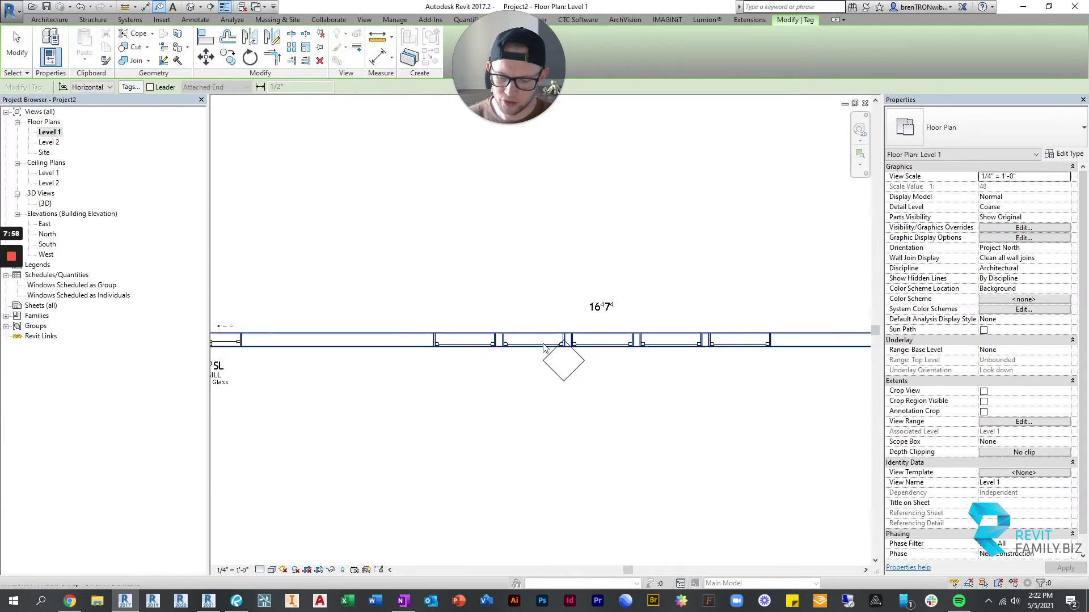
{"action": "key", "text": "Tab"}
{"action": "left_click", "coordinate": [464, 347]}
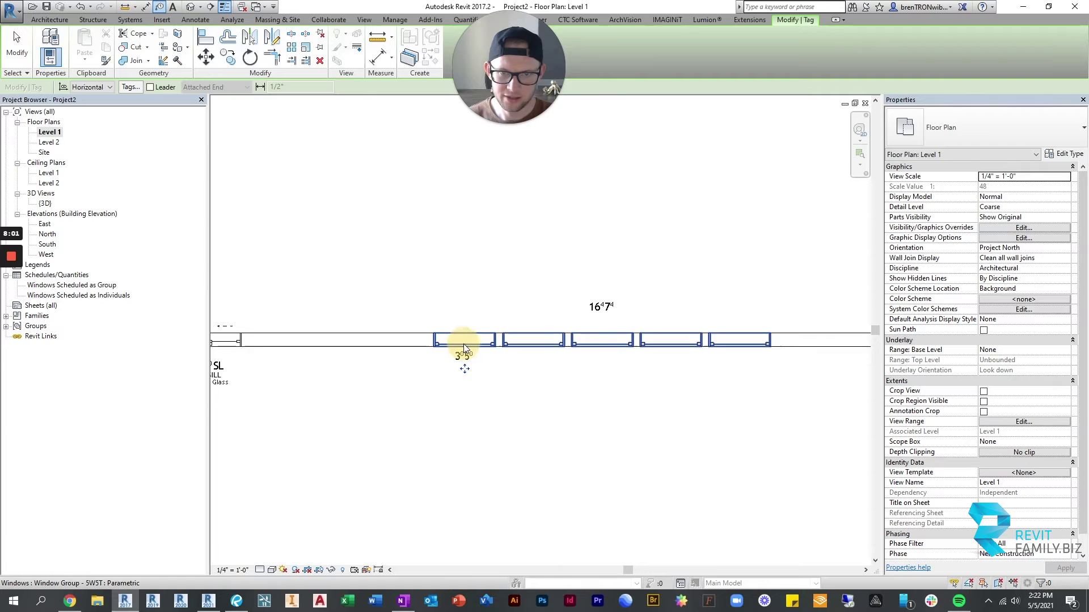
{"action": "left_click", "coordinate": [538, 347]}
{"action": "left_click", "coordinate": [605, 345]}
{"action": "left_click", "coordinate": [672, 347]}
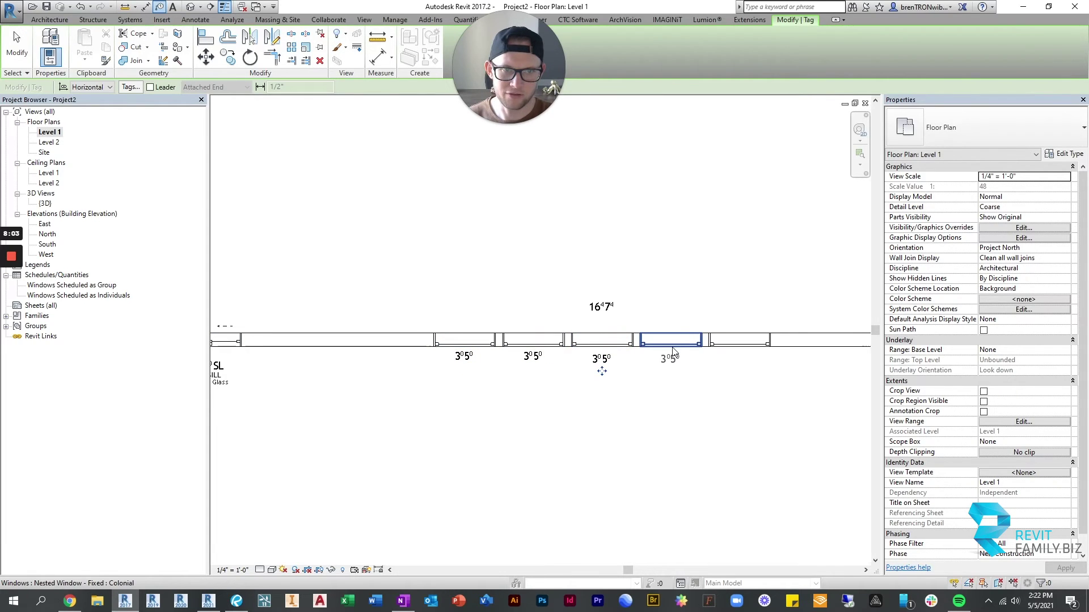
{"action": "left_click", "coordinate": [745, 352]}
{"action": "key", "text": "Escape"}
{"action": "key", "text": "Escape"}
Step: Switch all five new window tags to the OxOx TC - Sill Height & Comment type
{"action": "middle_click_drag", "start_coordinate": [413, 457], "coordinate": [430, 431]}
{"action": "scroll", "coordinate": [451, 420], "scroll_direction": "down", "scroll_amount": 1}
{"action": "left_click_drag", "start_coordinate": [746, 413], "coordinate": [453, 355]}
{"action": "left_click", "coordinate": [985, 133]}
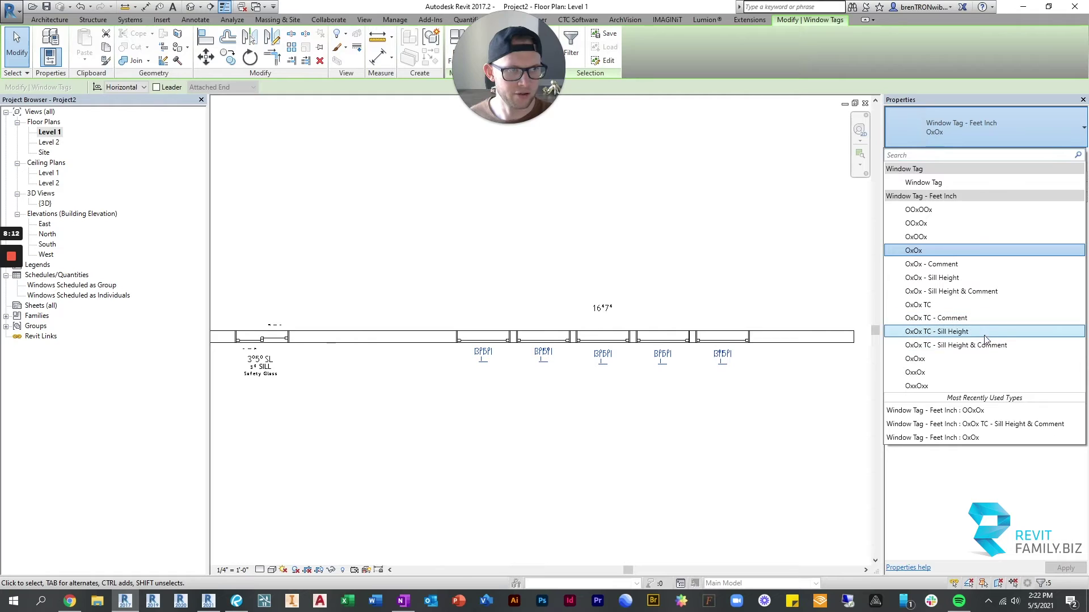
{"action": "left_click", "coordinate": [950, 344]}
{"action": "left_click", "coordinate": [587, 432]}
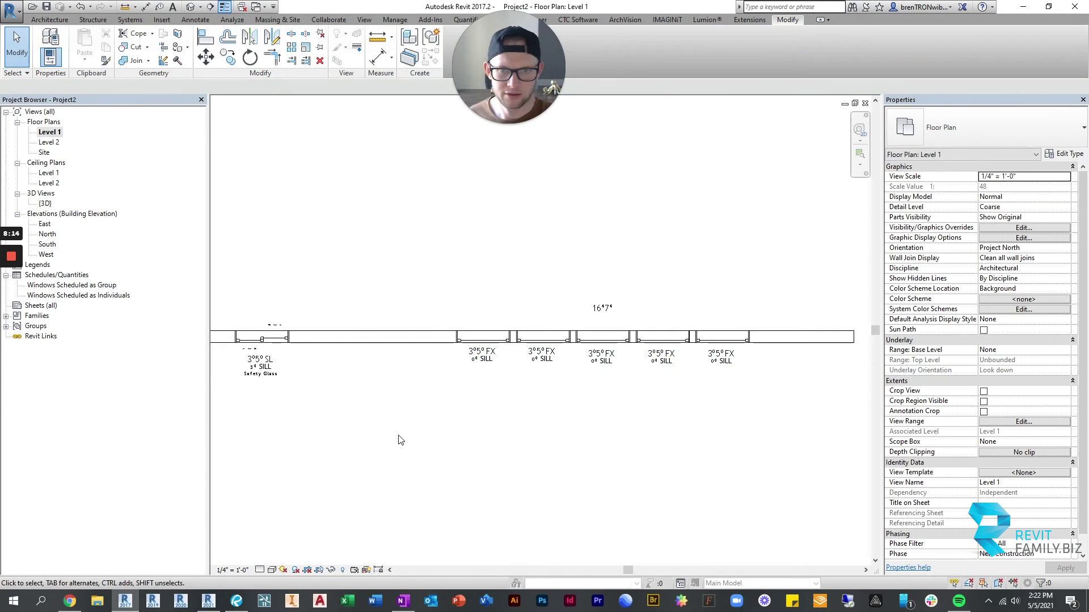
{"action": "middle_click_drag", "start_coordinate": [397, 440], "coordinate": [419, 433]}
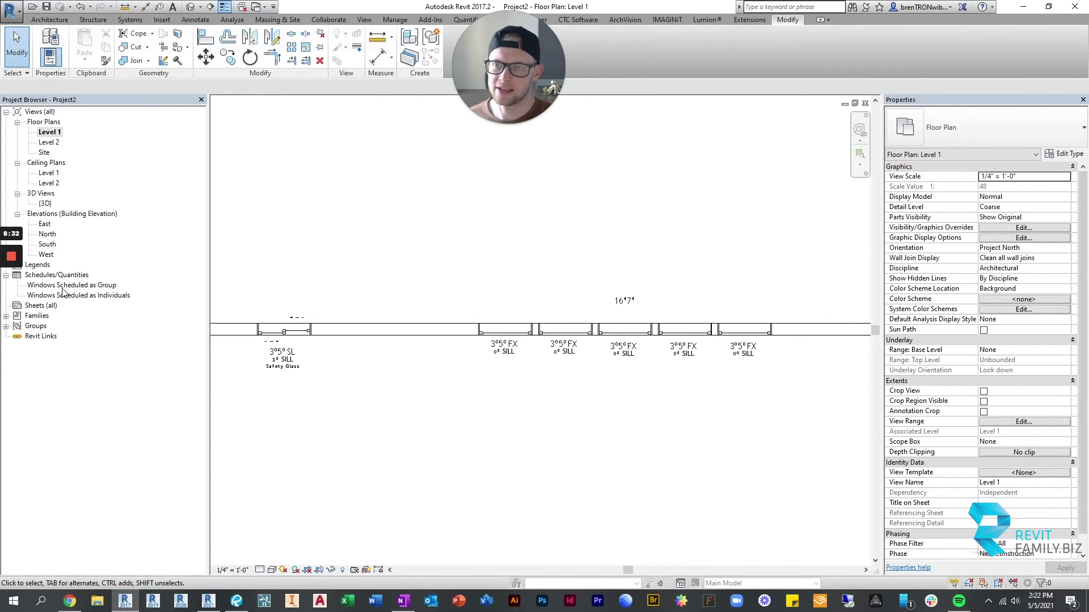
Step: Recentre the wall in the plan and switch to the {3D} view of both windows
{"action": "middle_click_drag", "start_coordinate": [283, 315], "coordinate": [373, 305]}
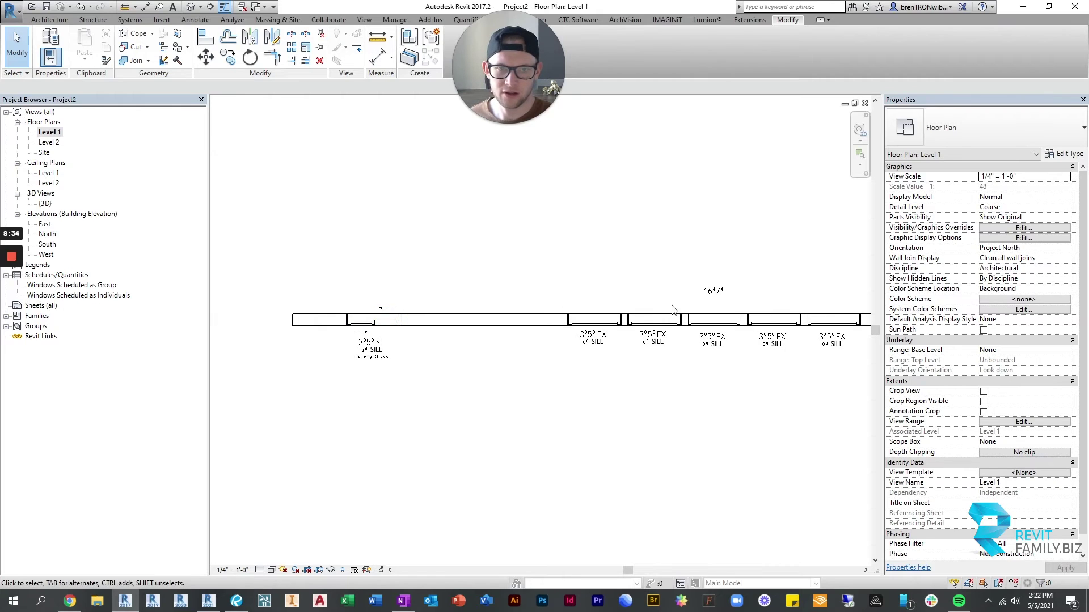
{"action": "left_click", "coordinate": [556, 392]}
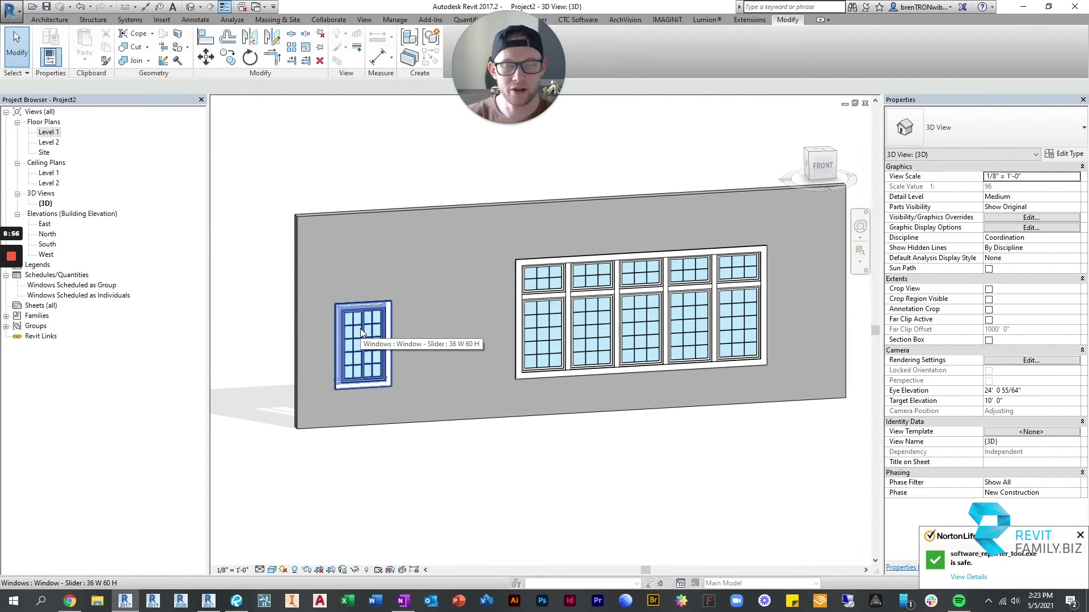
Step: Open the Windows Scheduled as Group schedule, which lists the SL slider and GP window group
{"action": "double_click", "coordinate": [43, 286]}
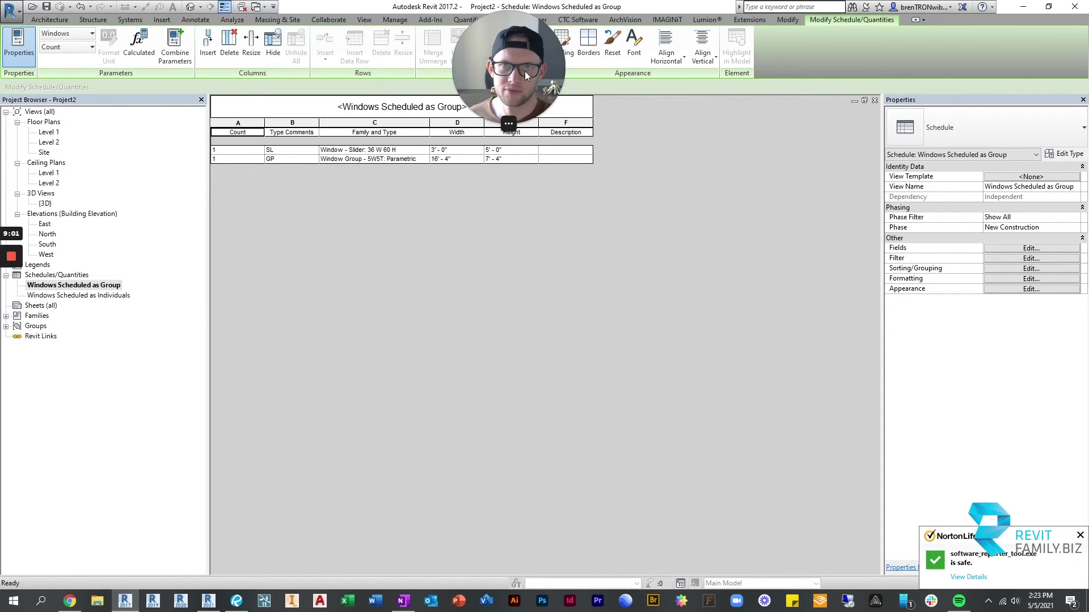
{"action": "left_click_drag", "start_coordinate": [525, 70], "coordinate": [680, 55]}
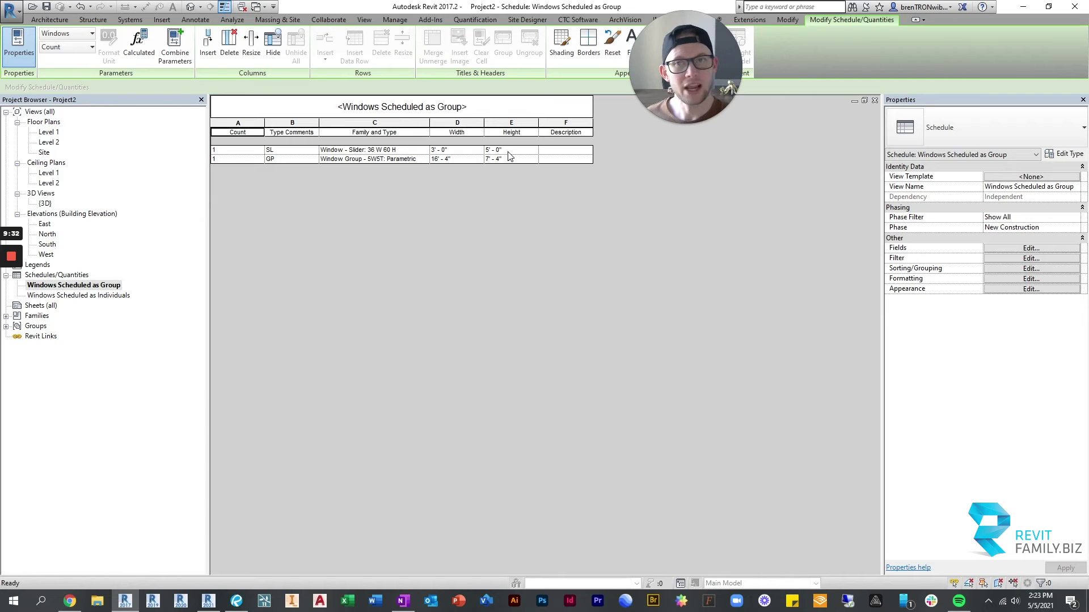
Step: Open the Windows Scheduled as Individuals schedule showing the nested FX windows and SL slider
{"action": "double_click", "coordinate": [60, 296]}
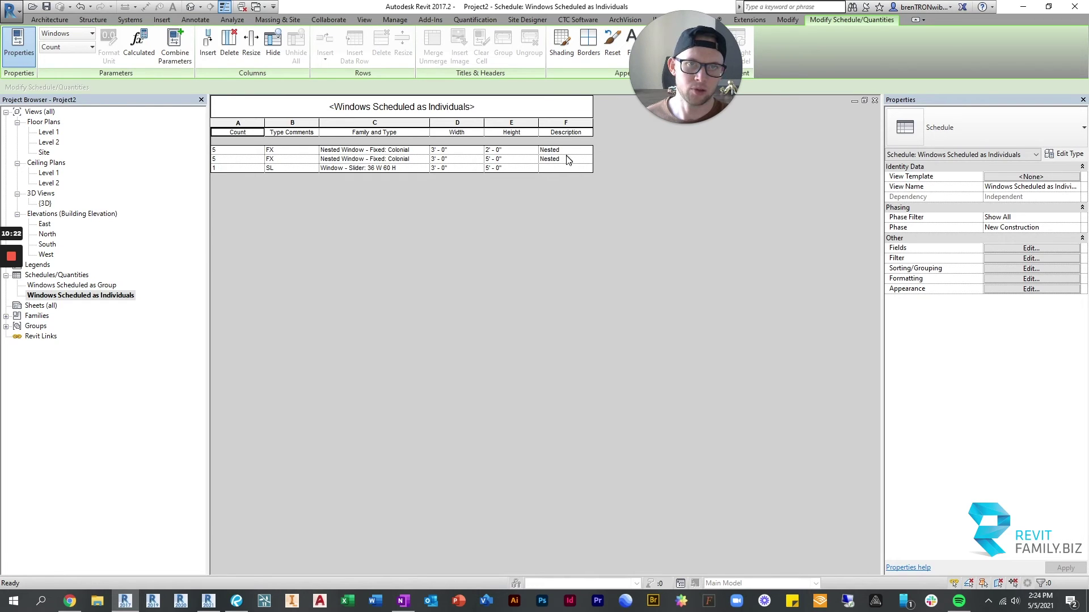
Step: Close the current schedule's filter settings unchanged and switch to Windows Scheduled as Group
{"action": "left_click", "coordinate": [1019, 258]}
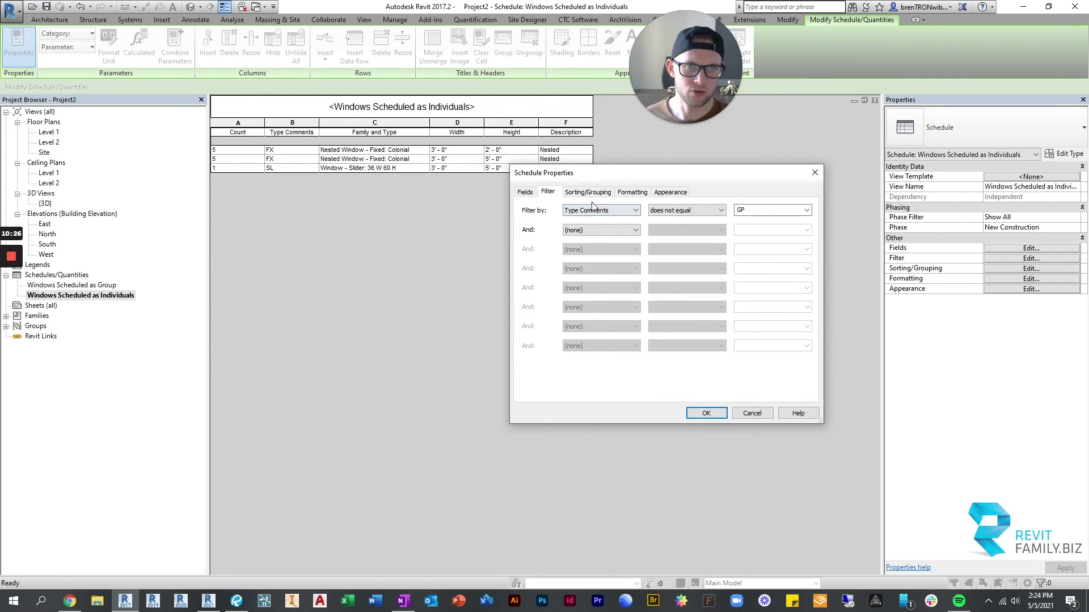
{"action": "left_click_drag", "start_coordinate": [657, 172], "coordinate": [427, 214]}
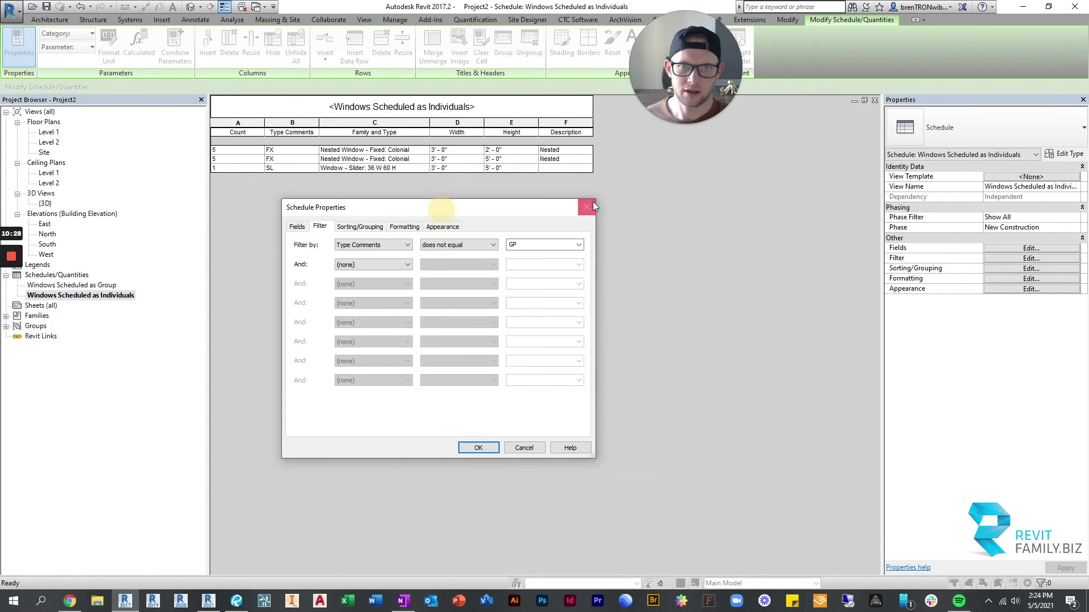
{"action": "left_click", "coordinate": [593, 202]}
{"action": "double_click", "coordinate": [89, 286]}
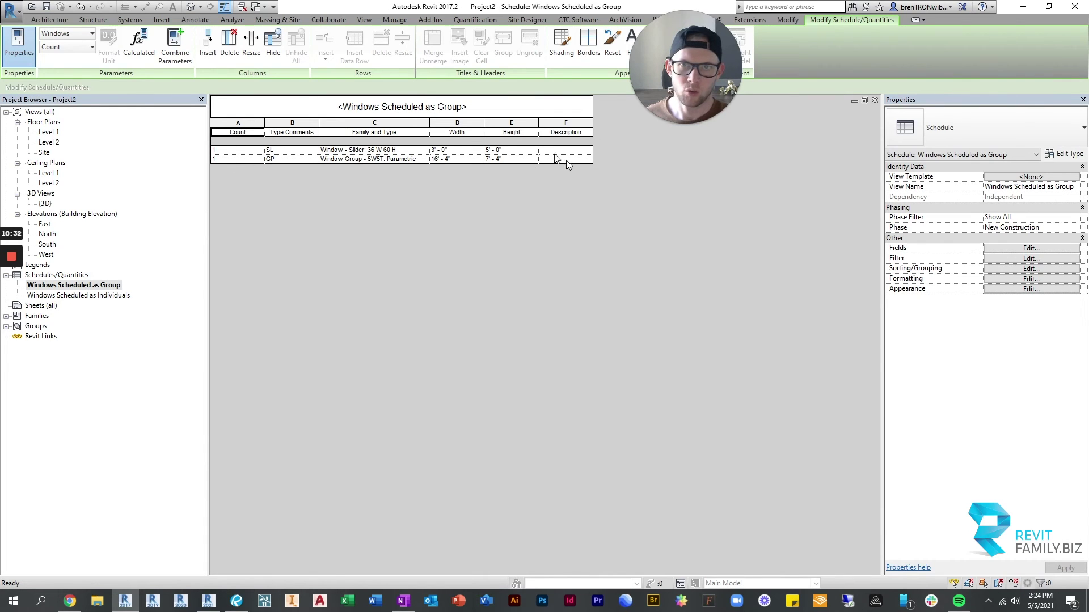
Step: Set the Group schedule's filter to Description does not equal Nested
{"action": "left_click", "coordinate": [1031, 259]}
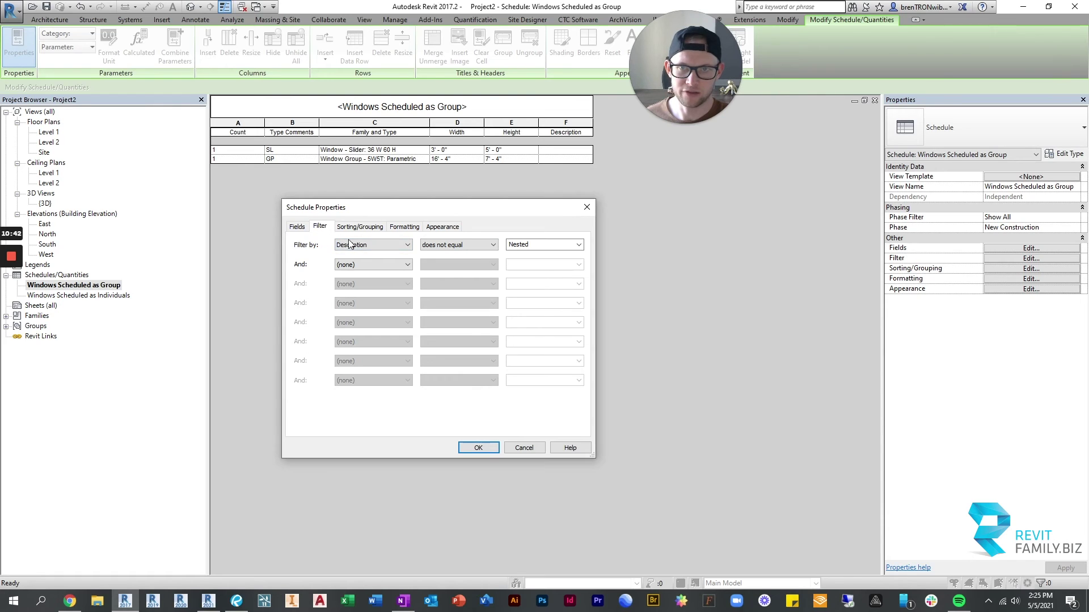
{"action": "left_click", "coordinate": [386, 244]}
{"action": "left_click", "coordinate": [354, 285]}
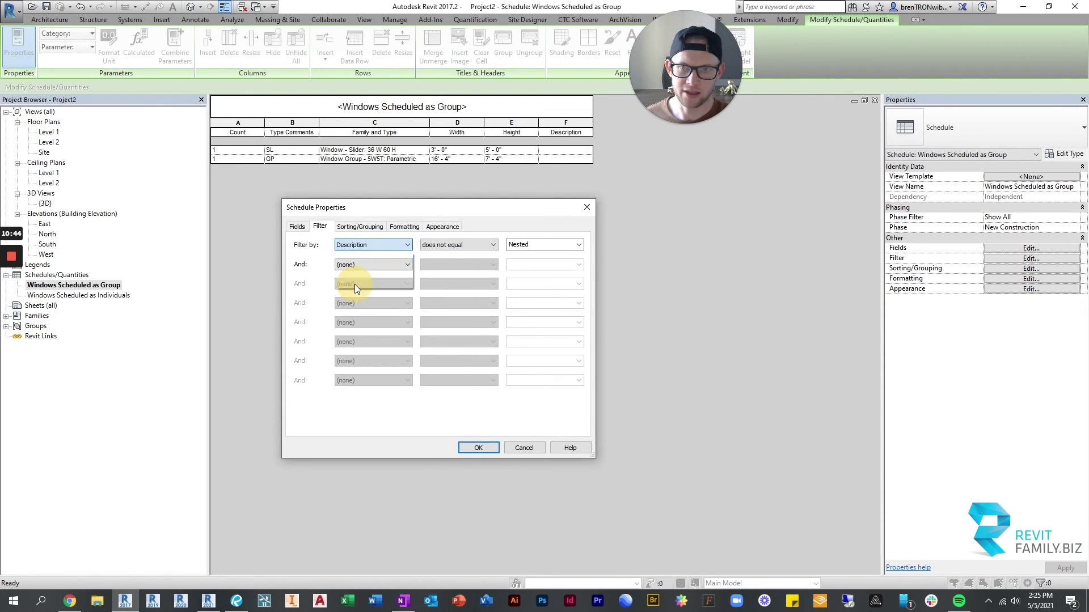
{"action": "left_click", "coordinate": [470, 247]}
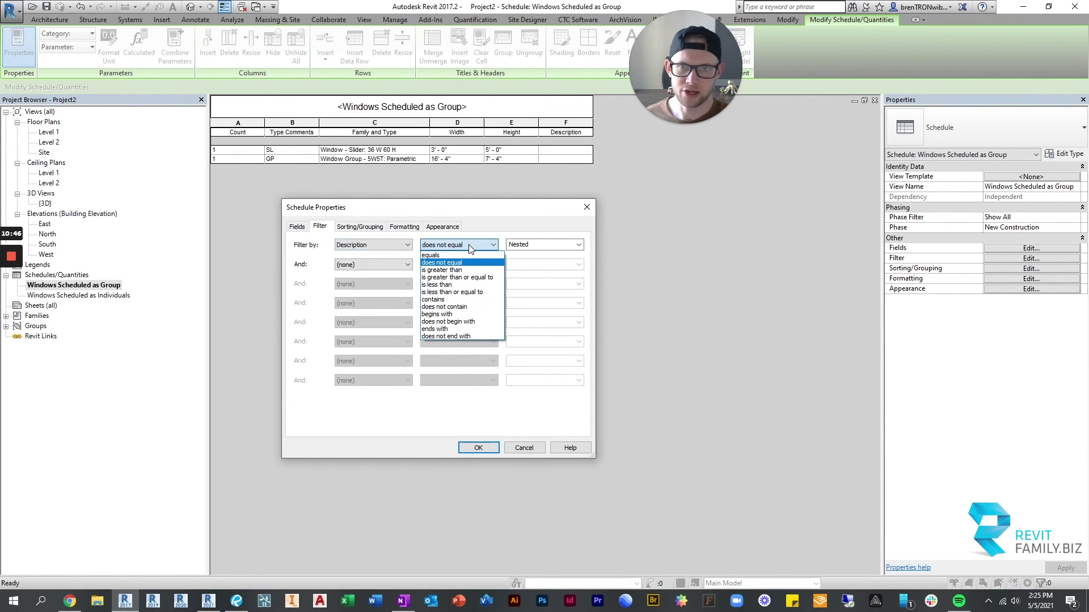
{"action": "left_click", "coordinate": [453, 262]}
{"action": "left_click", "coordinate": [533, 245]}
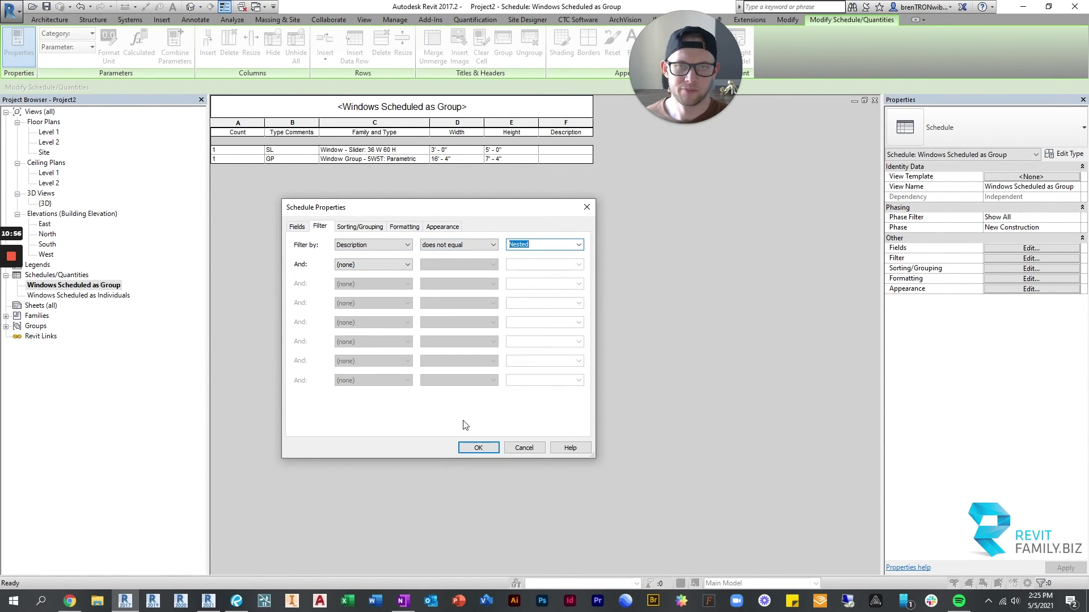
{"action": "left_click", "coordinate": [478, 448]}
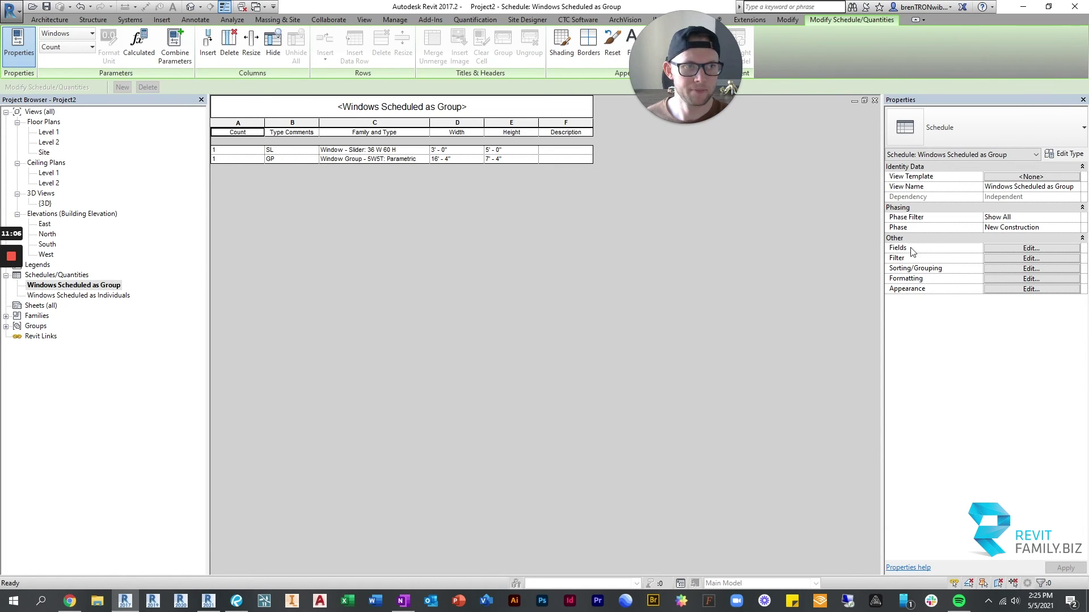
Step: Open Windows Scheduled as Individuals and set its filter to Type Comments with value GP
{"action": "double_click", "coordinate": [98, 296]}
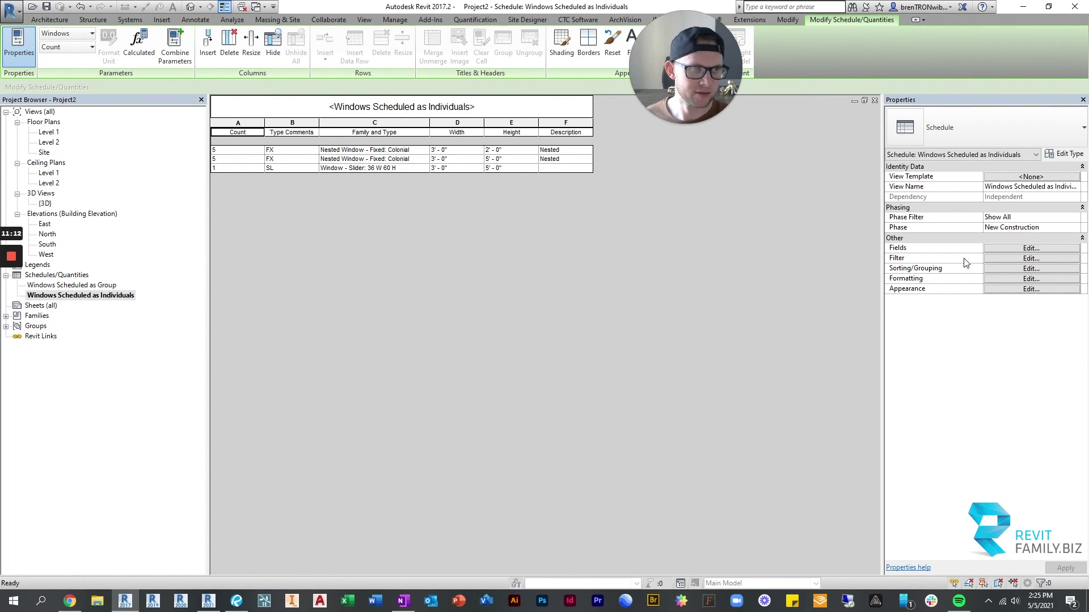
{"action": "left_click", "coordinate": [1019, 259]}
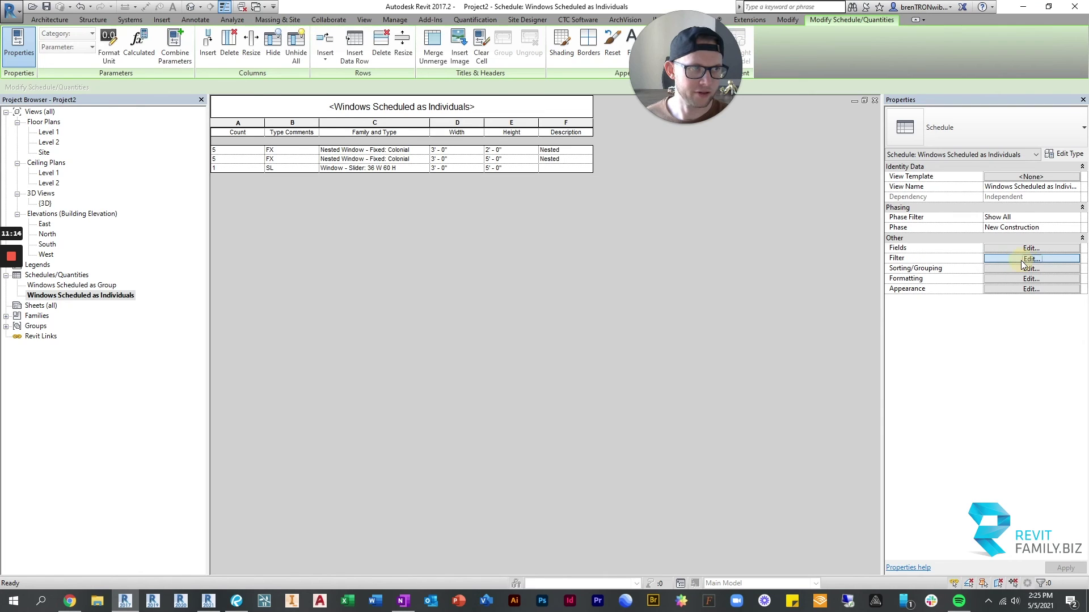
{"action": "left_click", "coordinate": [352, 247]}
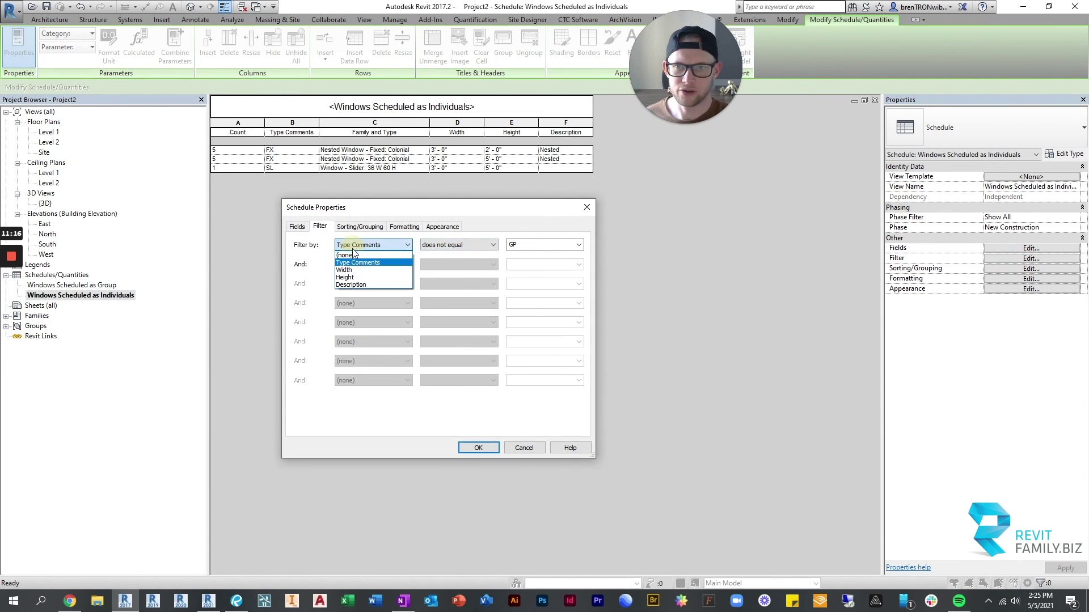
{"action": "left_click", "coordinate": [365, 247]}
{"action": "left_click", "coordinate": [372, 246]}
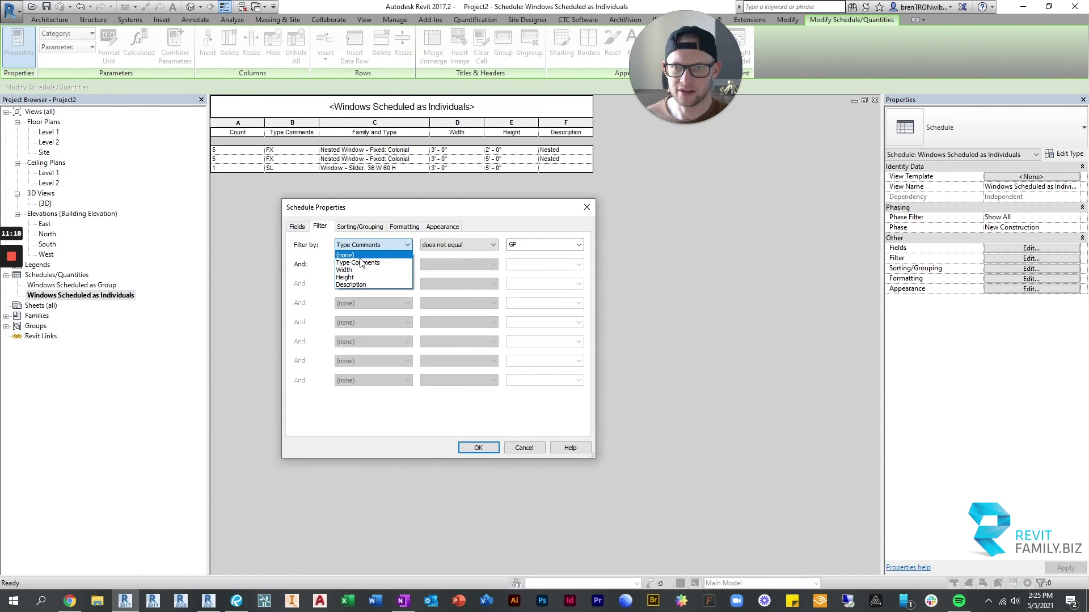
{"action": "left_click", "coordinate": [359, 262]}
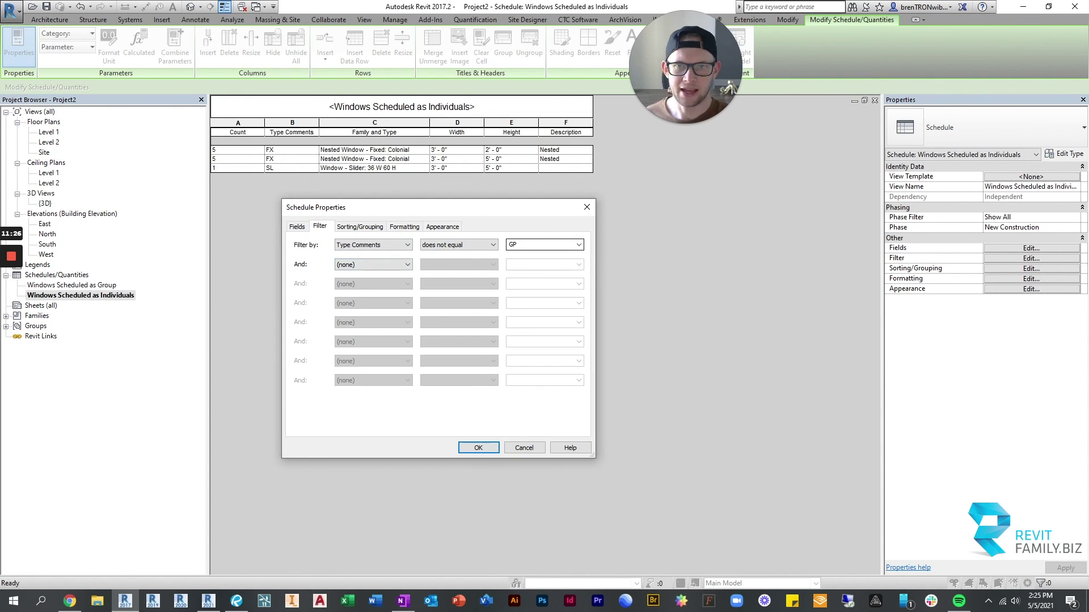
{"action": "double_click", "coordinate": [524, 245]}
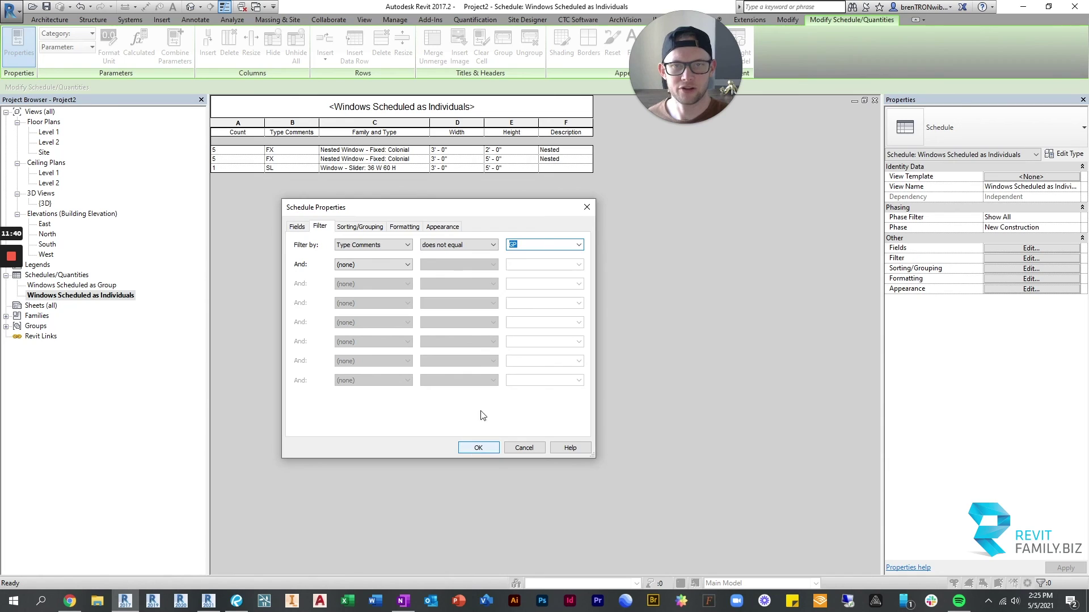
Step: Mark the Description field as hidden in the schedule's formatting settings
{"action": "left_click", "coordinate": [394, 227]}
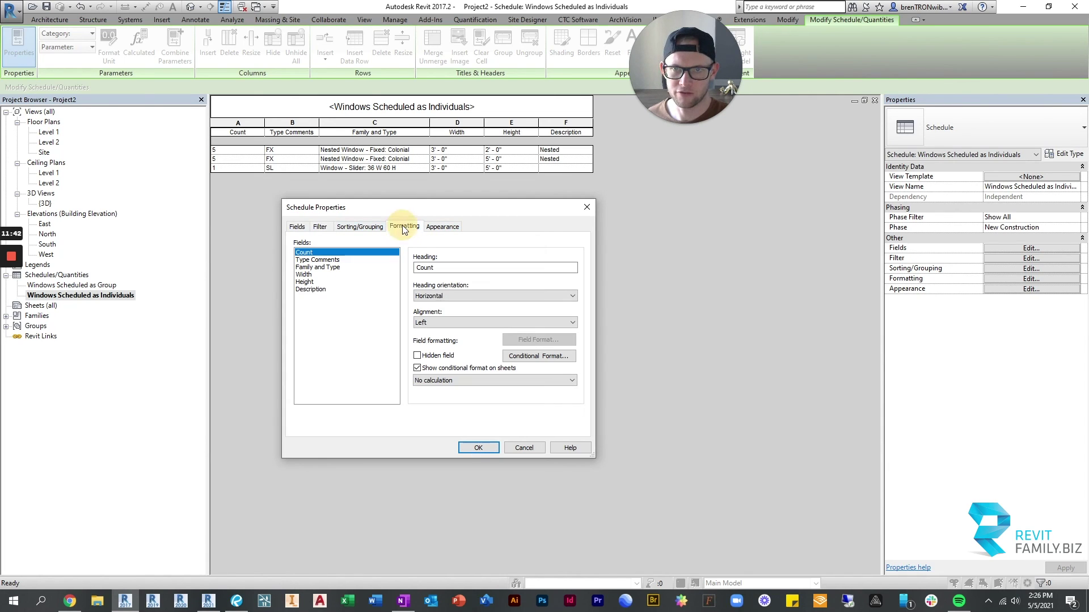
{"action": "left_click", "coordinate": [316, 289]}
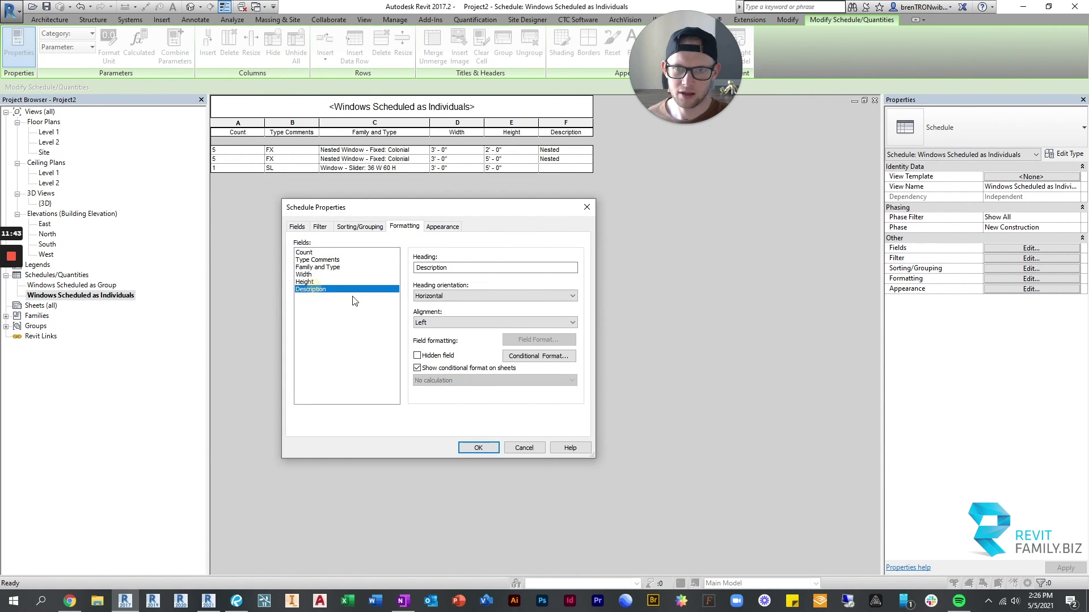
{"action": "left_click", "coordinate": [418, 355]}
{"action": "left_click", "coordinate": [478, 447]}
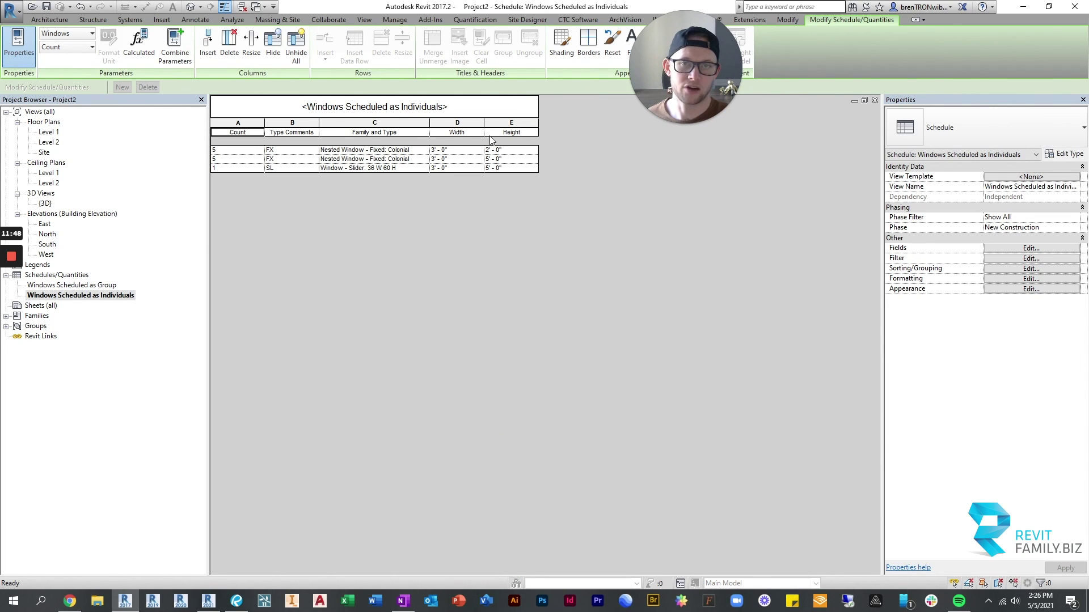
Step: Open Windows Scheduled as Group and mark its Description field hidden in formatting
{"action": "double_click", "coordinate": [113, 286]}
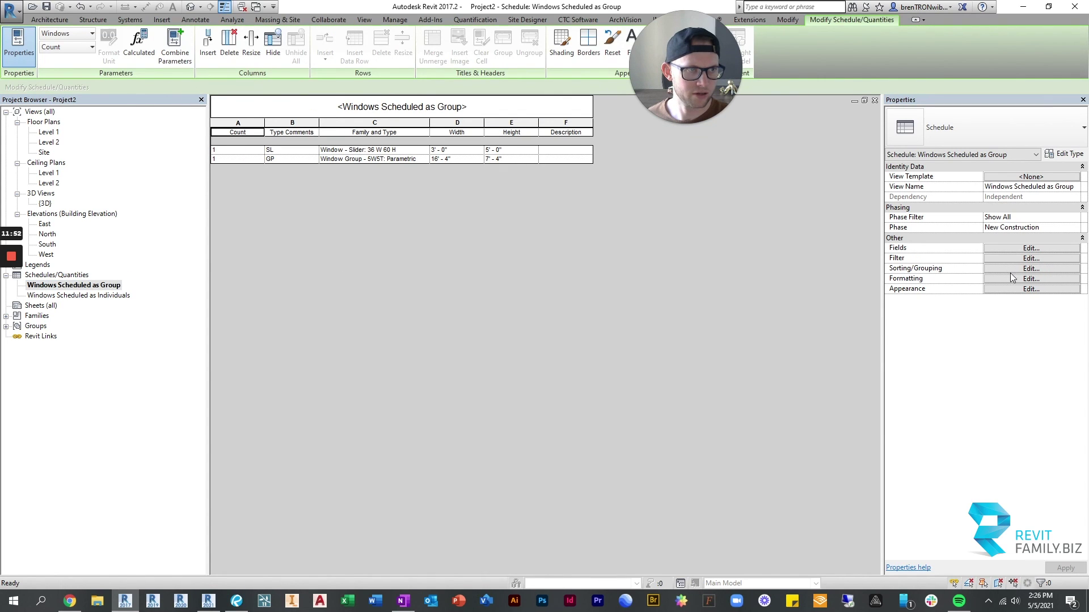
{"action": "left_click", "coordinate": [1011, 278]}
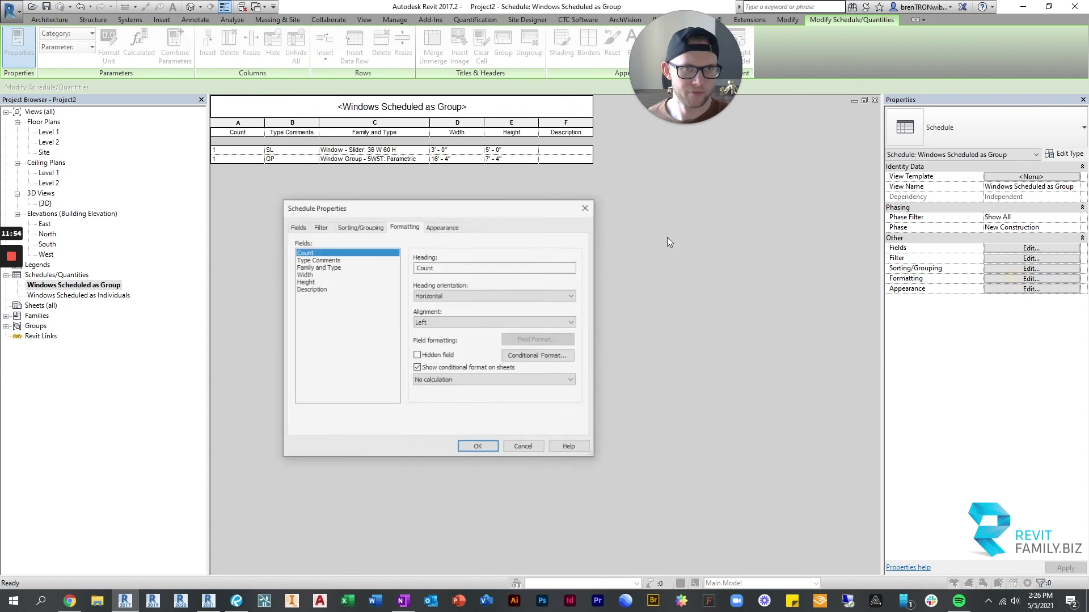
{"action": "left_click", "coordinate": [313, 290]}
{"action": "left_click", "coordinate": [417, 355]}
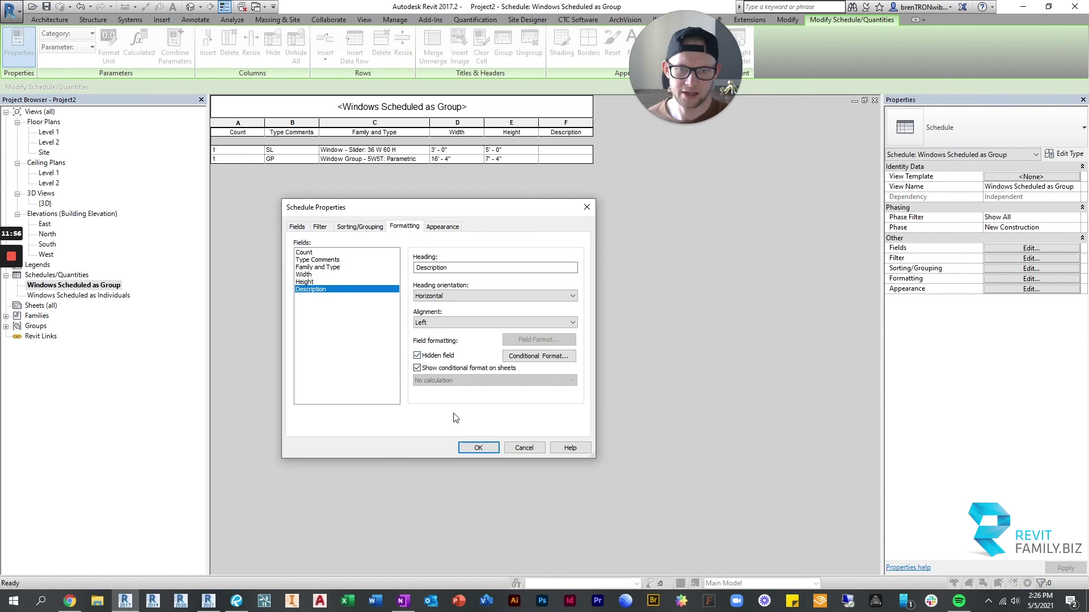
{"action": "left_click", "coordinate": [468, 448]}
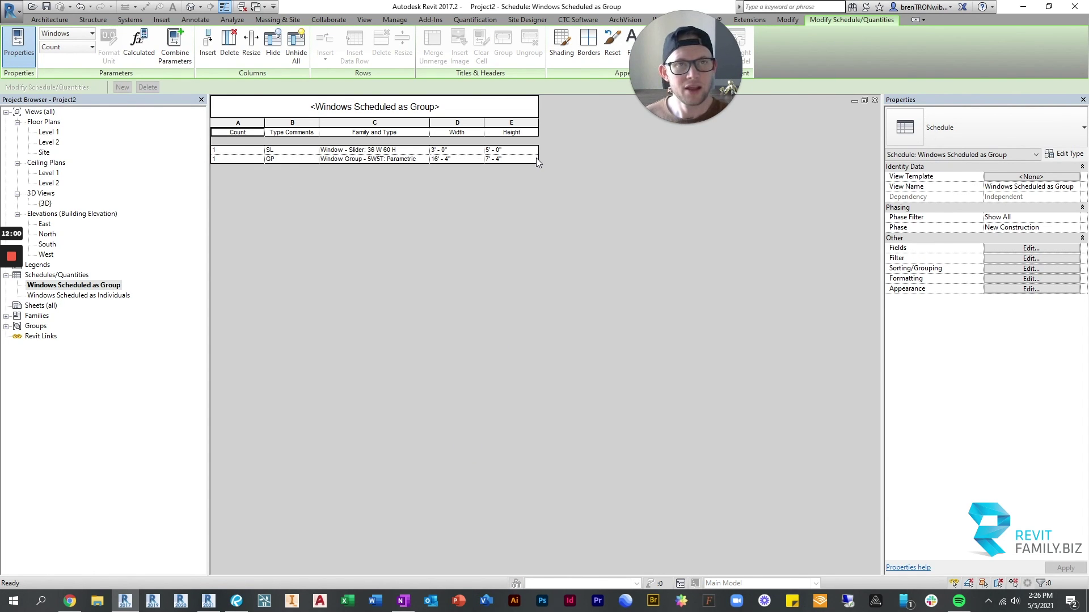
{"action": "left_click_drag", "start_coordinate": [695, 67], "coordinate": [499, 64]}
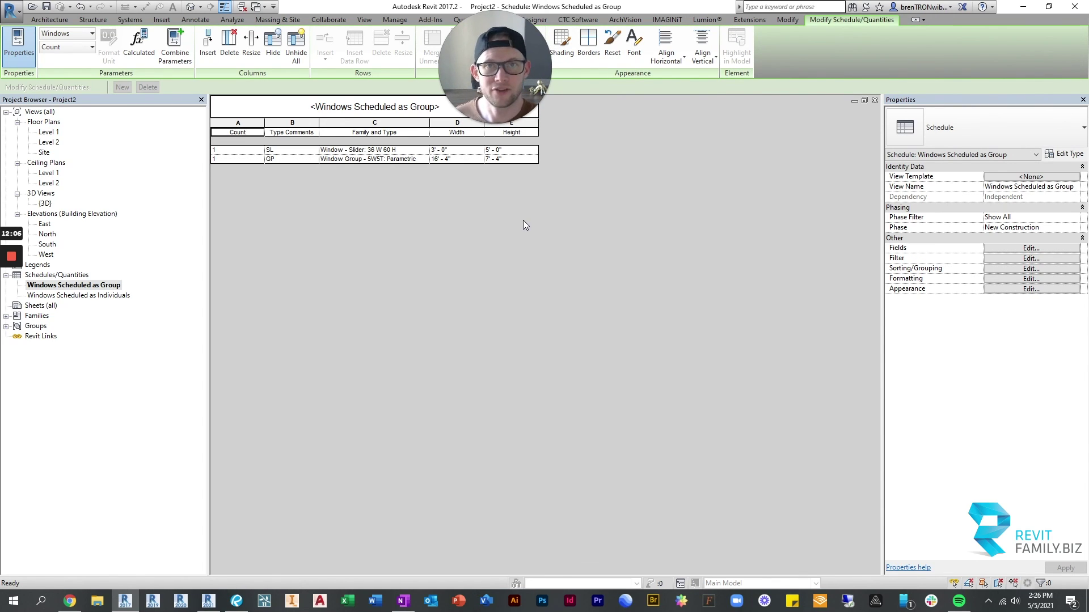
{"action": "mouse_move", "coordinate": [8, 264]}
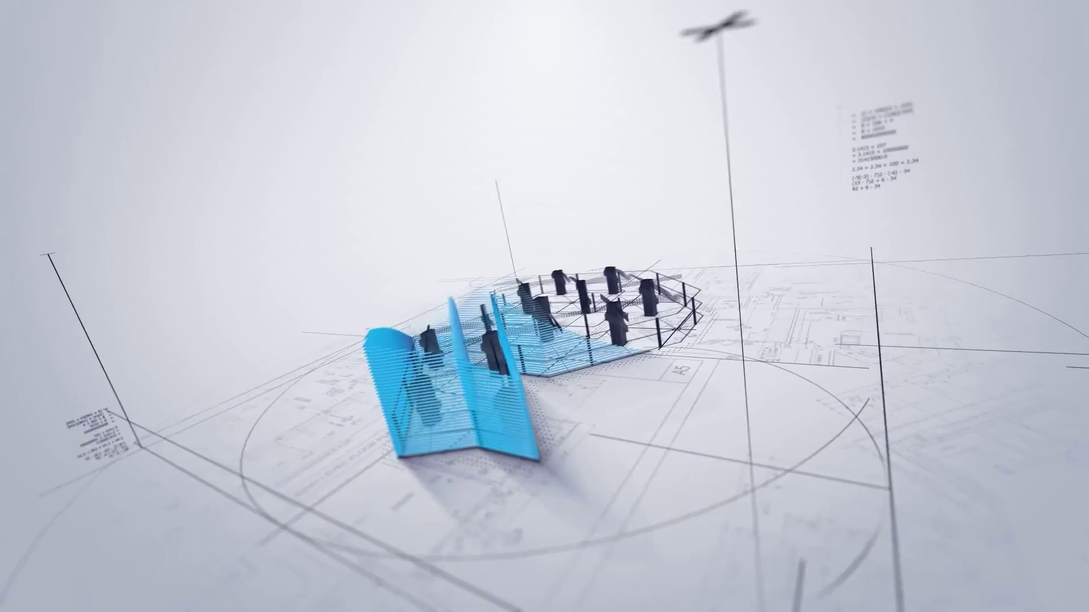